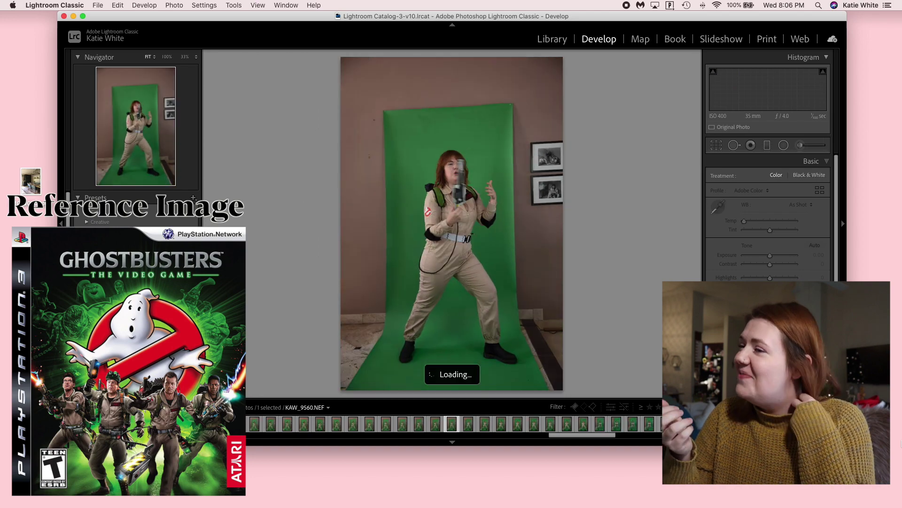
# Browse the green-screen photos of the figure posing with the prop weapon to compare the shots
pyautogui.press('Right')
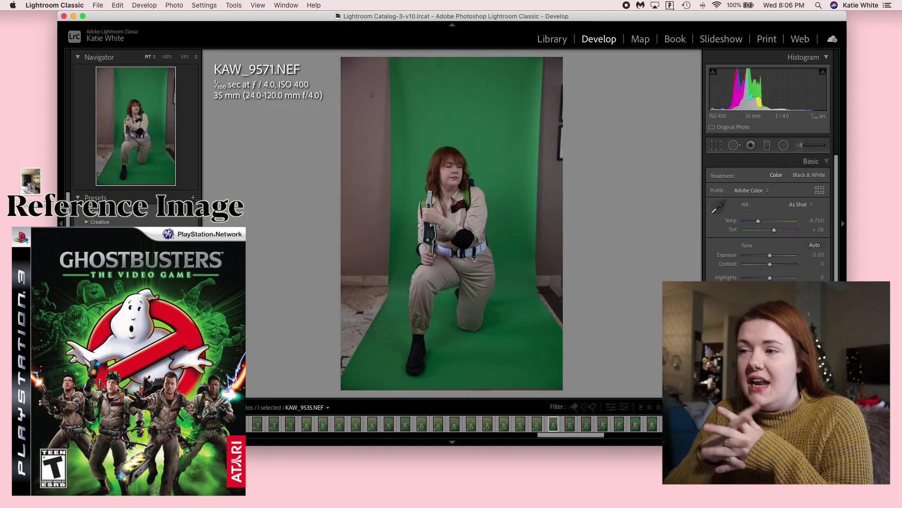
pyautogui.click(433, 423)
pyautogui.press('Right')
pyautogui.press('Right')
pyautogui.press('Right')
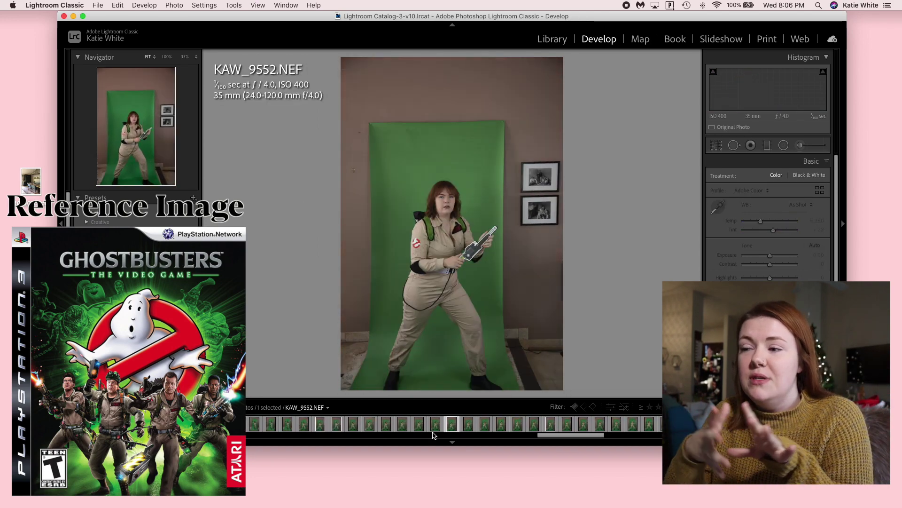
pyautogui.press('Right')
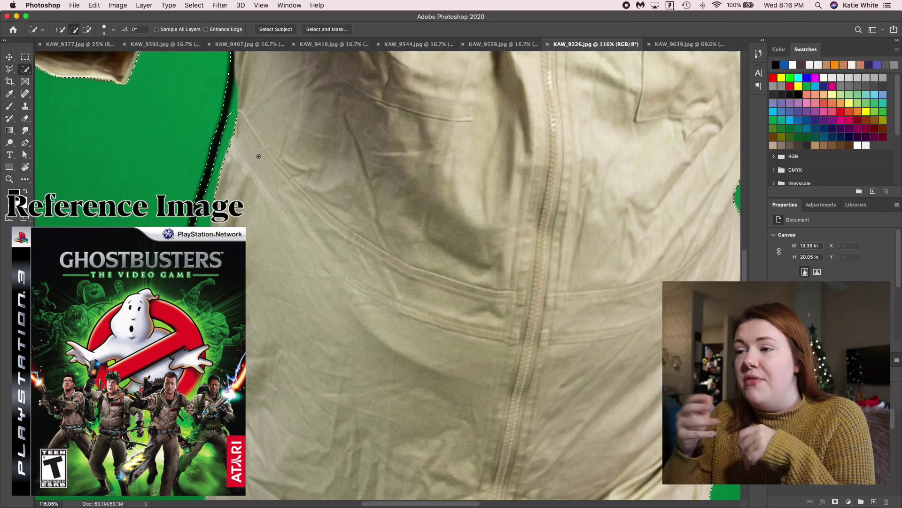
# In Photoshop, refine the Quick Selection in KAW_9226.jpg along the man's cable, suit, backpack and hair
pyautogui.scroll(5, 259, 156)
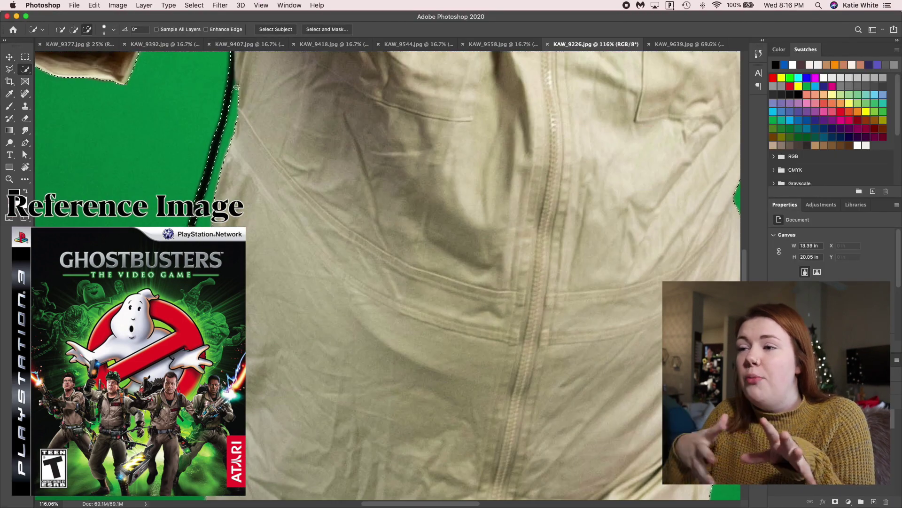
pyautogui.hscroll(-3, 259, 156)
pyautogui.scroll(6, 268, 201)
pyautogui.hscroll(3, 267, 201)
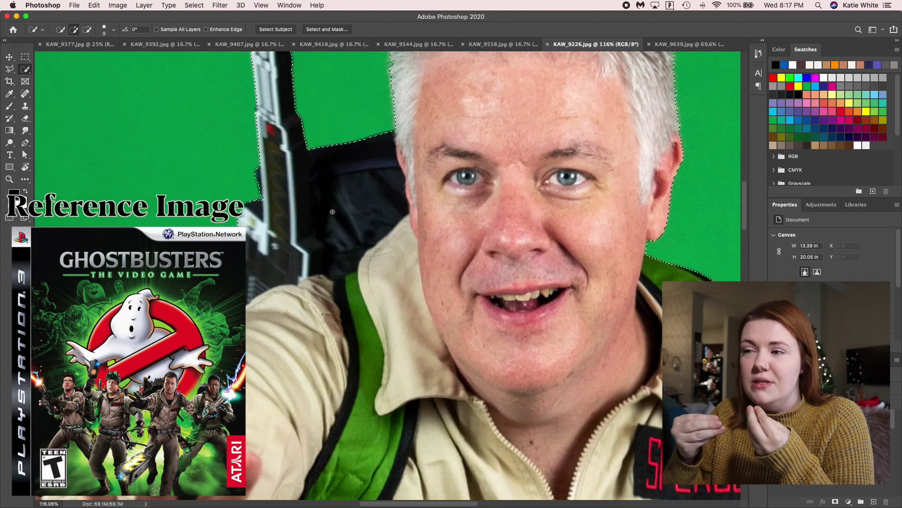
pyautogui.scroll(5, 267, 200)
pyautogui.hscroll(2, 267, 201)
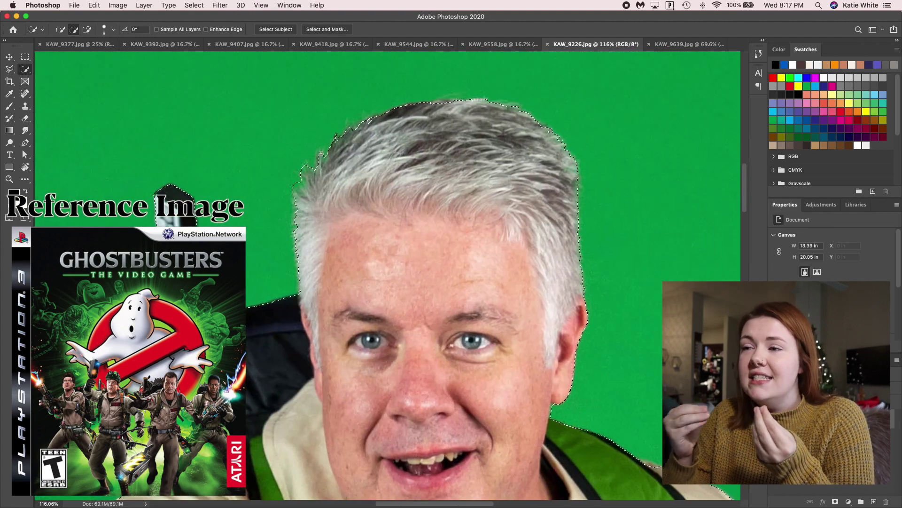
# Refine the Quick Selection outline around the man's shoulder, banded arm, legs and outstretched hand
pyautogui.scroll(-10, 308, 175)
pyautogui.hscroll(2, 307, 175)
pyautogui.scroll(3, 521, 167)
pyautogui.hscroll(2, 521, 167)
pyautogui.scroll(-6, 521, 167)
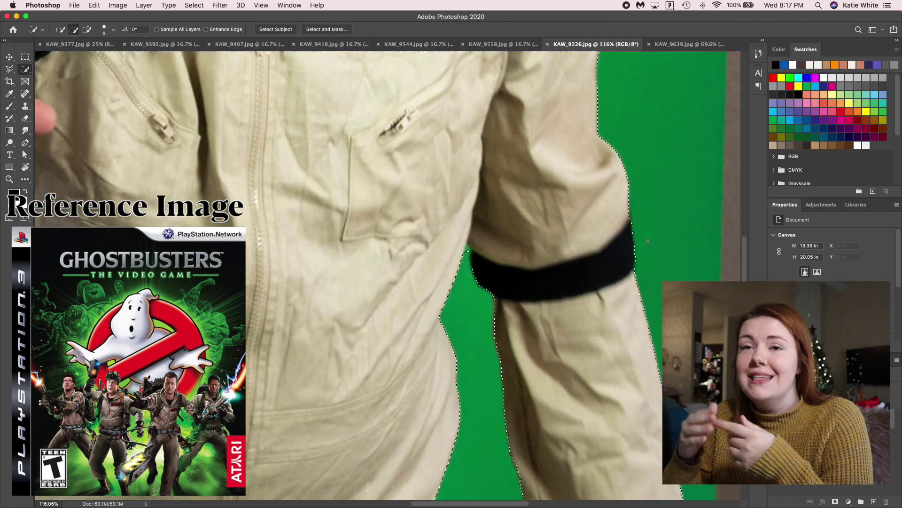
pyautogui.scroll(-8, 604, 295)
pyautogui.hscroll(1, 604, 295)
pyautogui.scroll(-12, 603, 296)
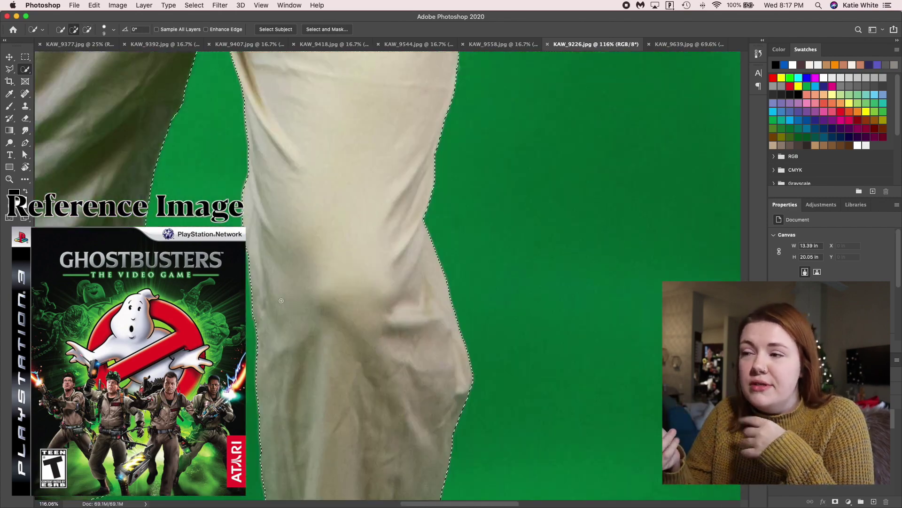
pyautogui.scroll(4, 603, 295)
pyautogui.hscroll(-3, 603, 295)
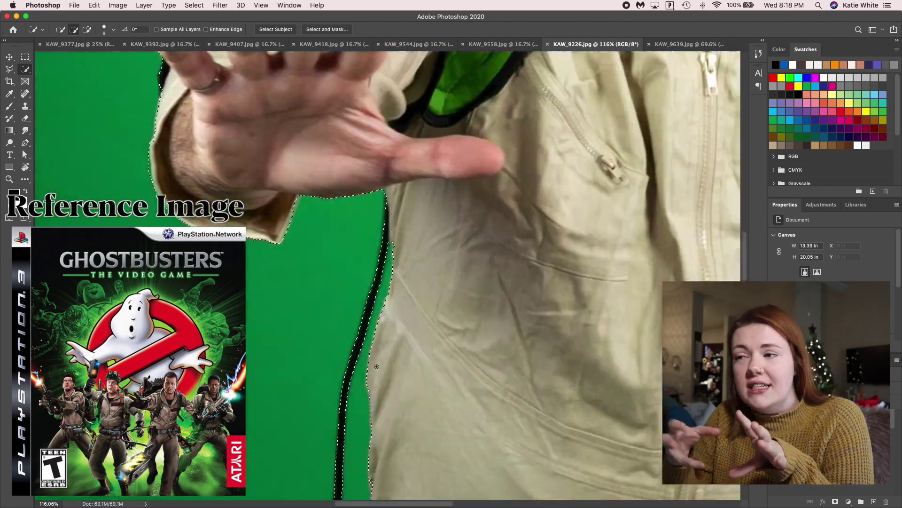
# Refine the selection around the belt buckle and key ring in KAW_9558.jpg using a Quick Selection brush size of 4
pyautogui.click(494, 44)
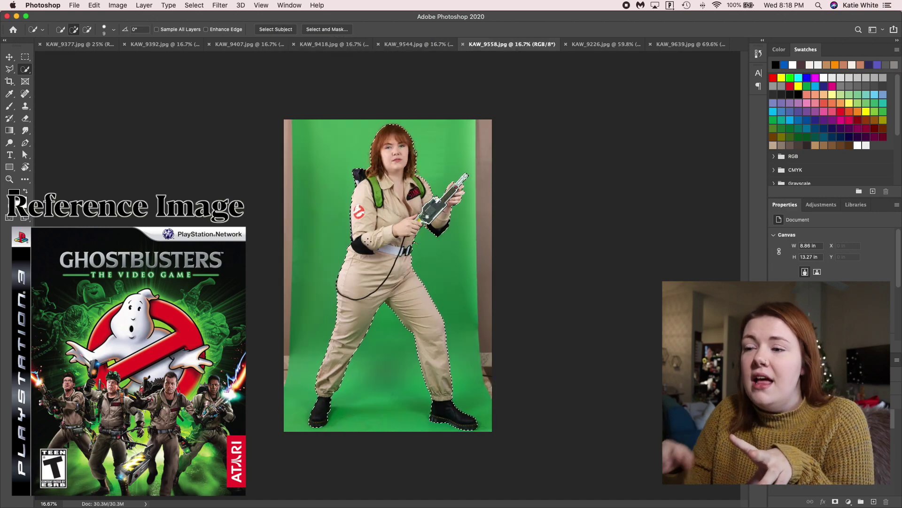
pyautogui.scroll(6, 421, 232)
pyautogui.scroll(6, 422, 232)
pyautogui.scroll(3, 421, 231)
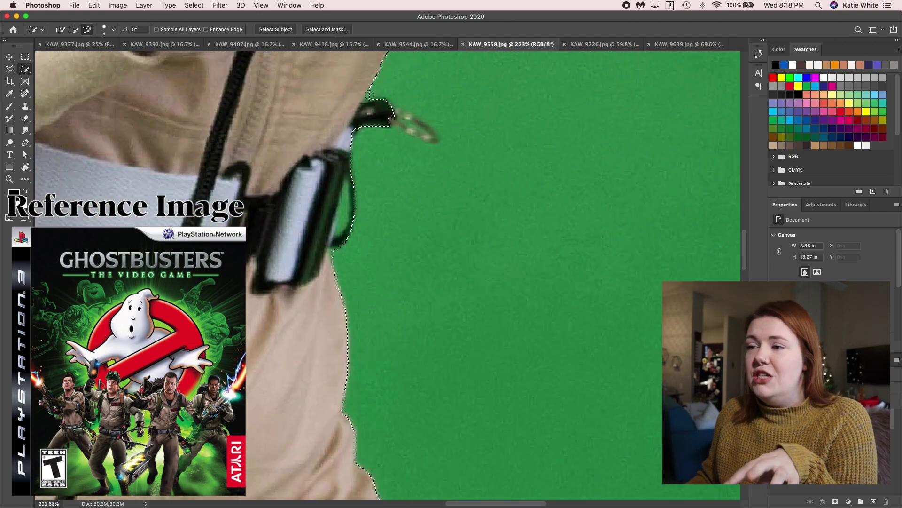
pyautogui.press('[')
pyautogui.press('[')
pyautogui.press('[')
pyautogui.press('[')
pyautogui.press('[')
pyautogui.moveTo(375, 486); pyautogui.dragTo(362, 173)
pyautogui.scroll(10, 363, 173)
pyautogui.hscroll(5, 362, 174)
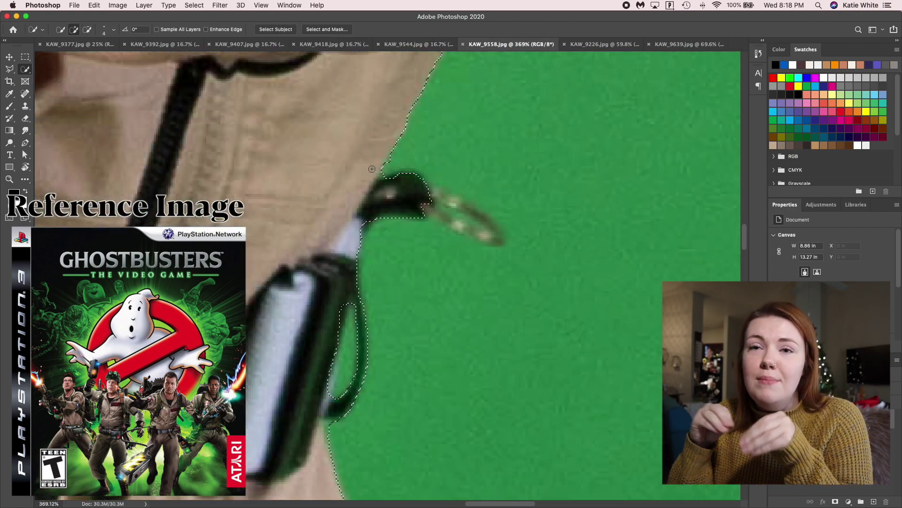
# Refine the Quick Selection around the woman's elbow pad, fingers and prop weapon
pyautogui.scroll(10, 384, 128)
pyautogui.hscroll(5, 384, 128)
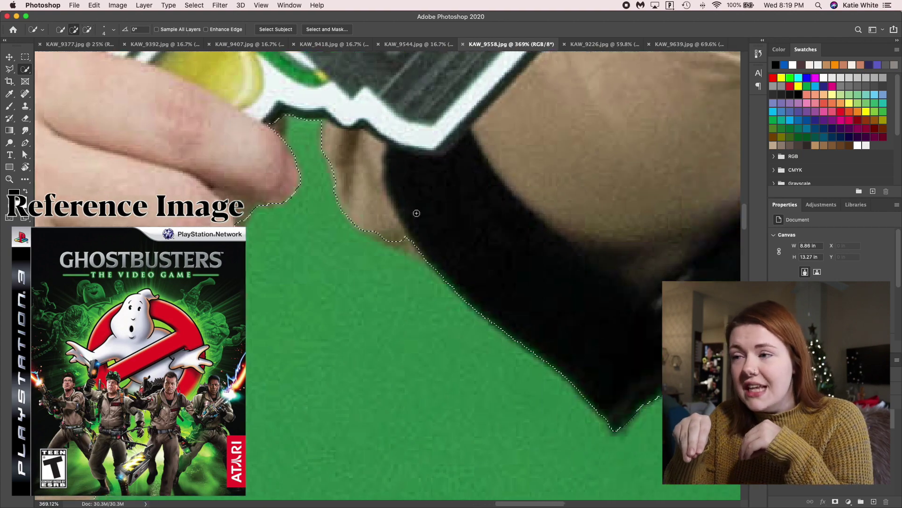
pyautogui.scroll(5, 625, 197)
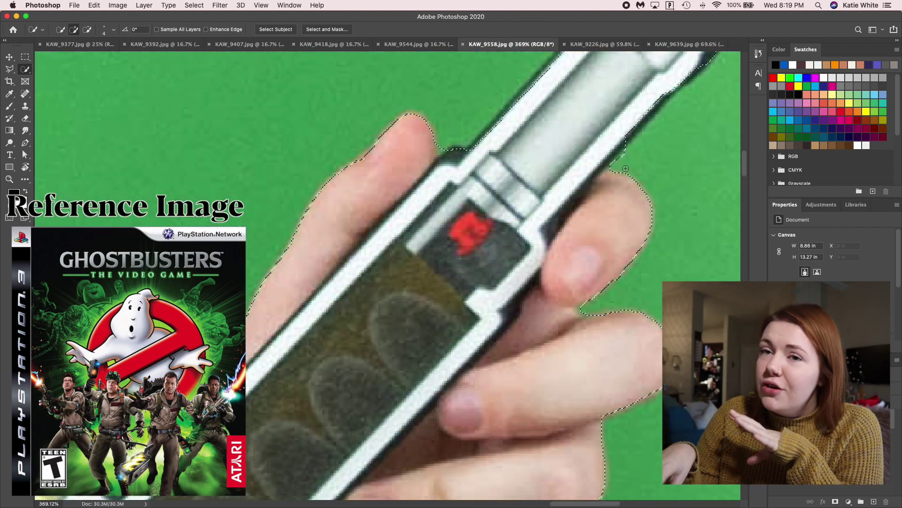
pyautogui.hscroll(5, 625, 198)
pyautogui.scroll(6, 339, 294)
pyautogui.scroll(10, 339, 295)
pyautogui.hscroll(-5, 339, 294)
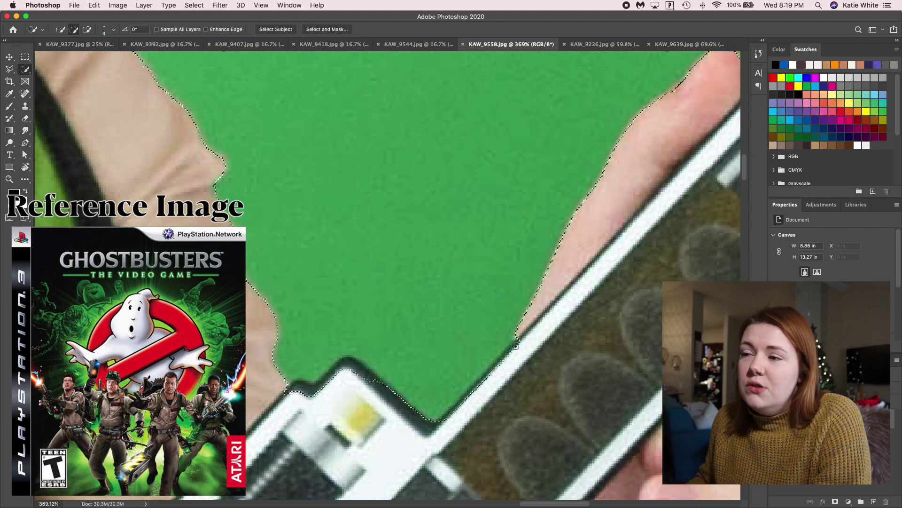
# Refine the selection along the woman's upper sleeve and hair, subtracting the green background from the edges
pyautogui.scroll(8, 338, 294)
pyautogui.hscroll(-3, 339, 294)
pyautogui.press('alt')
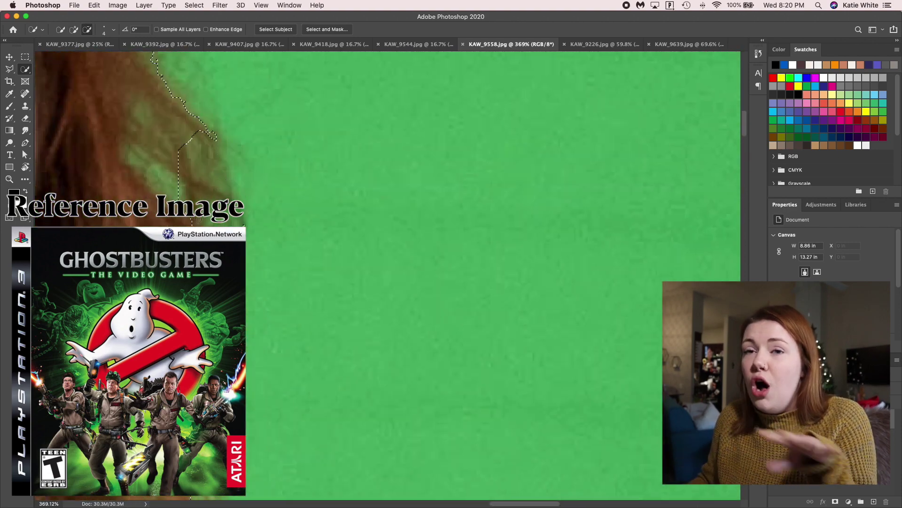
pyautogui.scroll(8, 338, 295)
pyautogui.hscroll(-2, 338, 295)
pyautogui.scroll(-15, 338, 294)
pyautogui.hscroll(5, 339, 294)
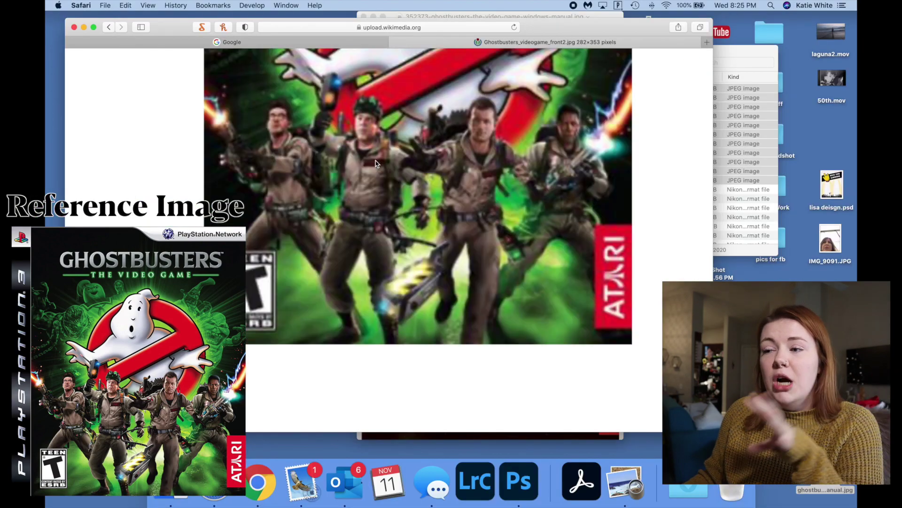
# In Safari, view the Ghostbusters reference cover, then search Google Images for "green burst"
pyautogui.click(376, 163)
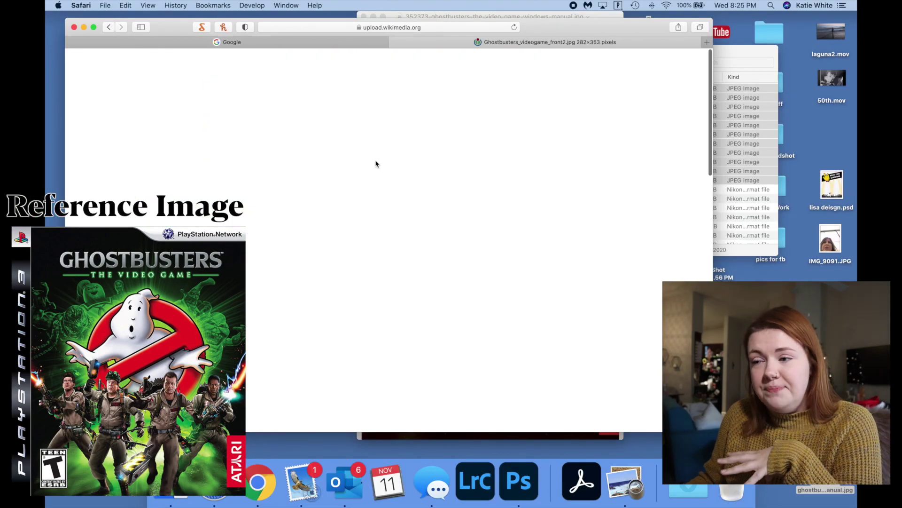
pyautogui.scroll(-1, 367, 188)
pyautogui.hotkey('ctrl', 'shift', 'Tab')
pyautogui.write('green burst')
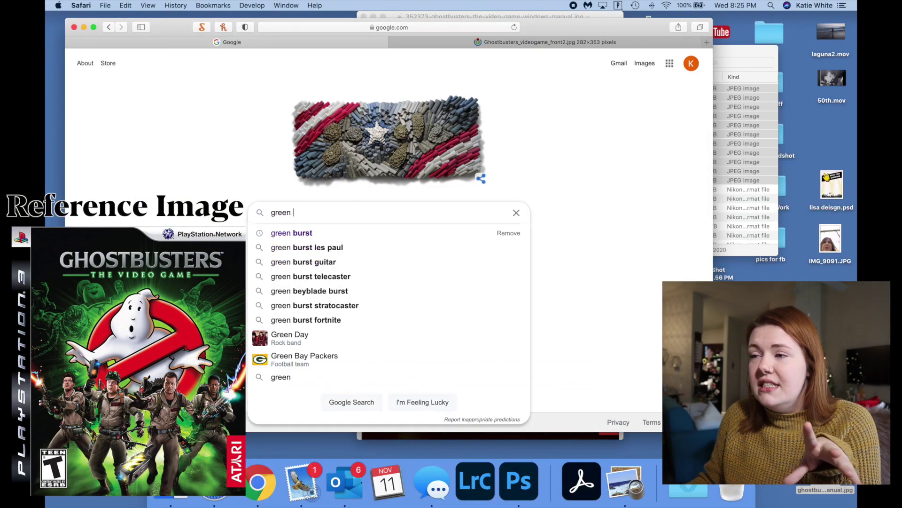
pyautogui.press('Return')
pyautogui.click(359, 96)
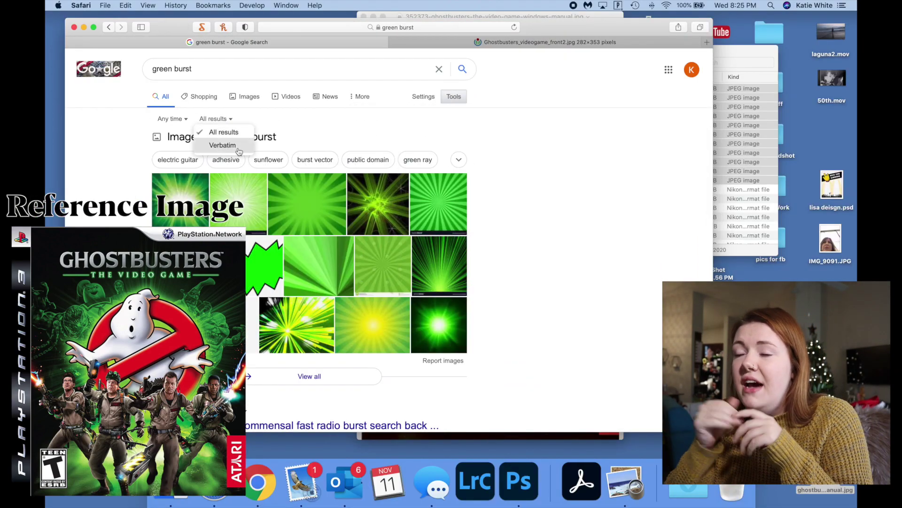
pyautogui.click(360, 96)
pyautogui.click(247, 96)
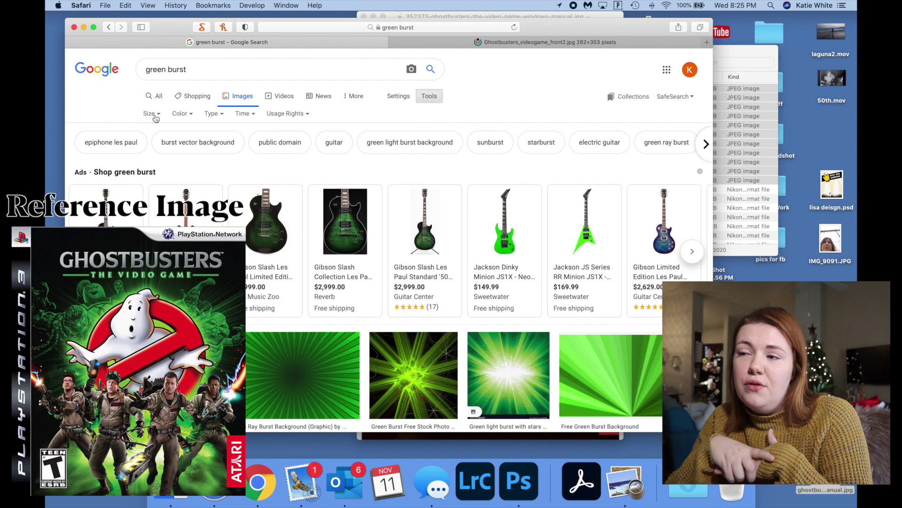
# Browse the green burst results and open the Freepik page of the "Green color design with a burst" image
pyautogui.scroll(-15, 163, 151)
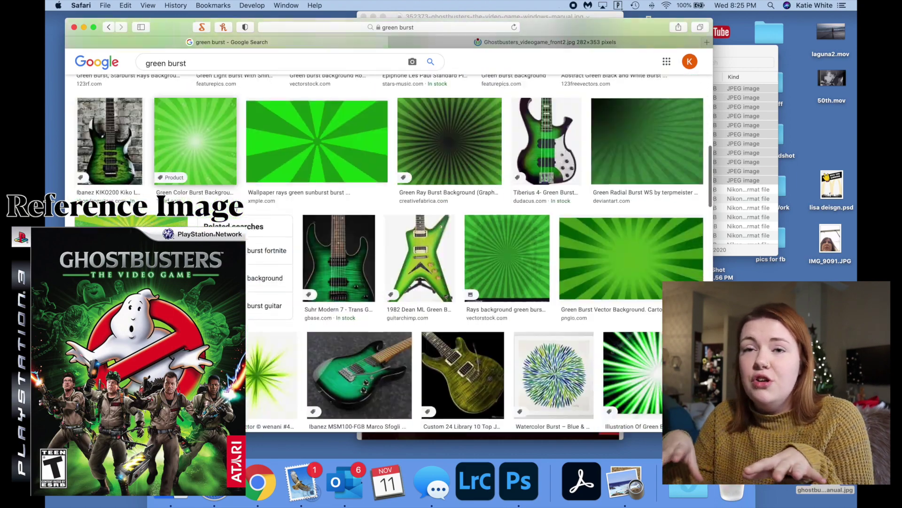
pyautogui.scroll(-15, 390, 253)
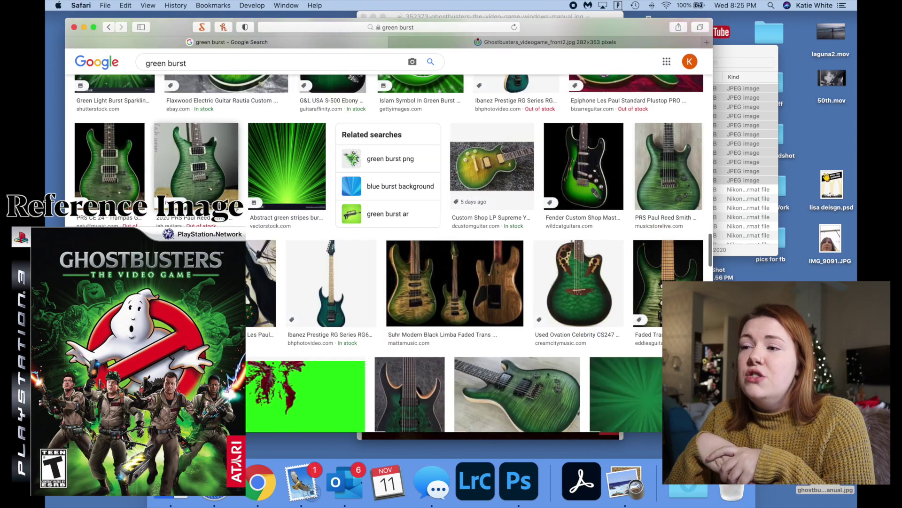
pyautogui.scroll(20, 451, 235)
pyautogui.scroll(-10, 451, 235)
pyautogui.click(582, 211)
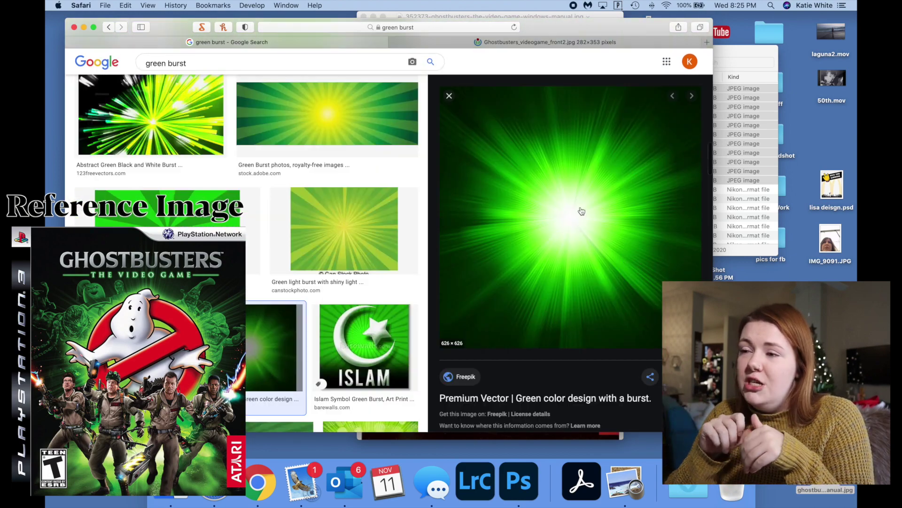
pyautogui.click(581, 211)
pyautogui.scroll(-5, 423, 221)
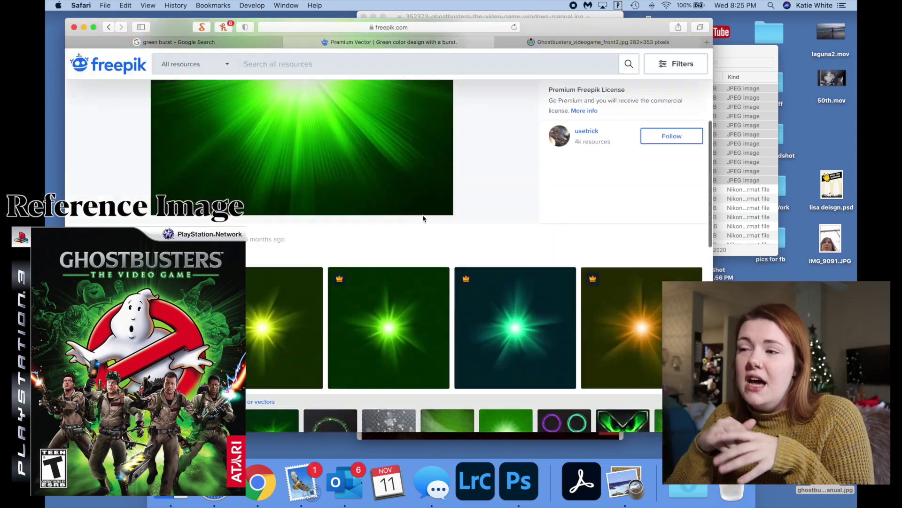
pyautogui.scroll(5, 423, 218)
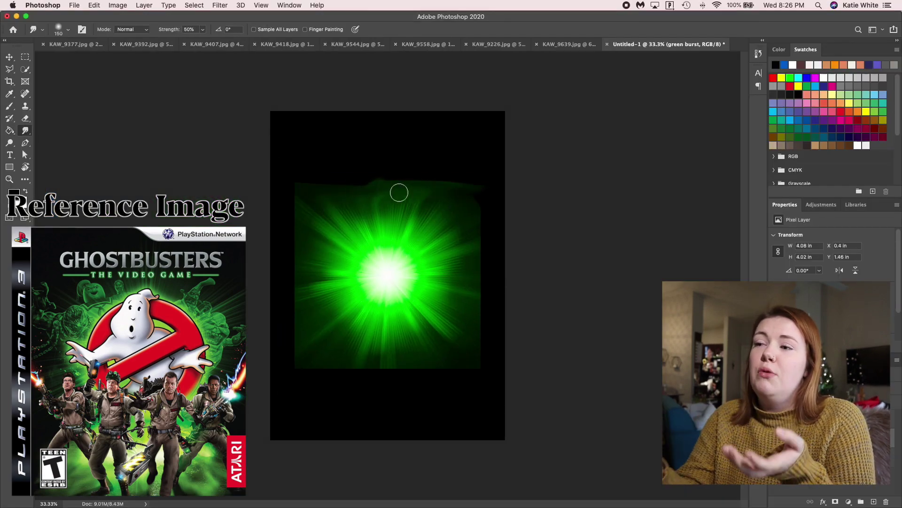
# In Photoshop, smudge the green burst layer outward over the black background with the Smudge tool at size 150 and 50% strength
pyautogui.moveTo(399, 193)
pyautogui.mouseDown()
pyautogui.moveTo(337, 207)
pyautogui.moveTo(339, 255)
pyautogui.moveTo(262, 247)
pyautogui.moveTo(288, 383)
pyautogui.moveTo(431, 320)
pyautogui.moveTo(567, 354)
pyautogui.moveTo(477, 226)
pyautogui.moveTo(245, 114)
pyautogui.moveTo(463, 198)
pyautogui.moveTo(216, 177)
pyautogui.moveTo(397, 208)
pyautogui.moveTo(360, 155)
pyautogui.moveTo(492, 217)
pyautogui.moveTo(437, 394)
pyautogui.moveTo(254, 407)
pyautogui.moveTo(432, 338)
pyautogui.moveTo(413, 400)
pyautogui.moveTo(267, 444)
pyautogui.moveTo(199, 191)
pyautogui.moveTo(433, 100)
pyautogui.moveTo(359, 368)
pyautogui.moveTo(354, 473)
pyautogui.moveTo(427, 294)
pyautogui.moveTo(398, 431)
pyautogui.moveTo(280, 446)
pyautogui.moveTo(588, 421)
pyautogui.moveTo(449, 308)
pyautogui.moveTo(173, 185)
pyautogui.moveTo(453, 467)
pyautogui.moveTo(505, 373)
pyautogui.moveTo(369, 404)
pyautogui.moveTo(353, 198)
pyautogui.moveTo(436, 254)
pyautogui.moveTo(362, 379)
pyautogui.moveTo(352, 213)
pyautogui.moveTo(435, 300)
pyautogui.moveTo(339, 163)
pyautogui.moveTo(439, 336)
pyautogui.moveTo(355, 355)
pyautogui.moveTo(423, 361)
pyautogui.mouseUp()
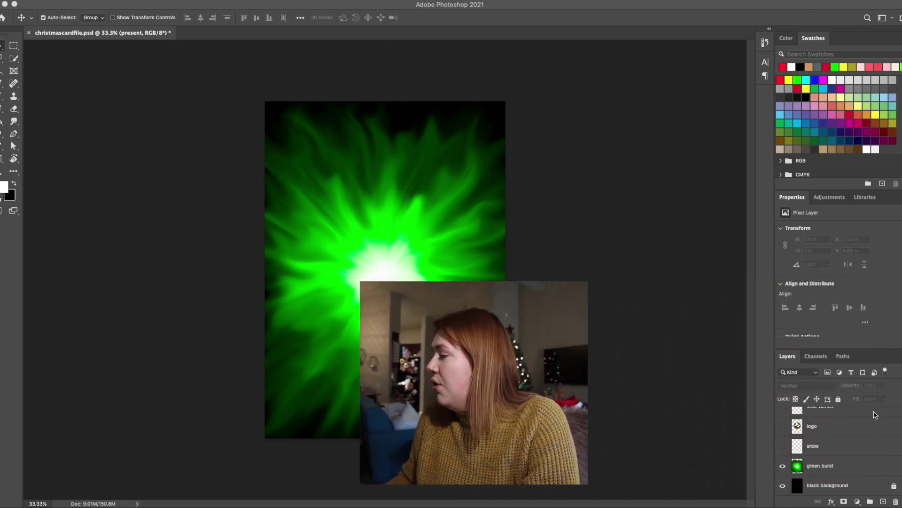
# Enlarge the layer list of christmascardfile.psd so more layers are shown at once
pyautogui.scroll(3, 875, 414)
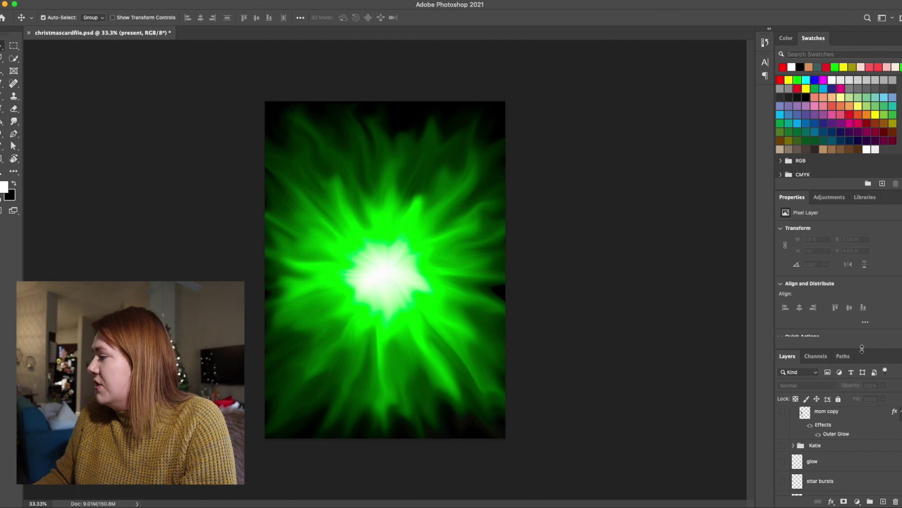
pyautogui.moveTo(859, 350); pyautogui.dragTo(855, 245)
pyautogui.scroll(-1, 825, 416)
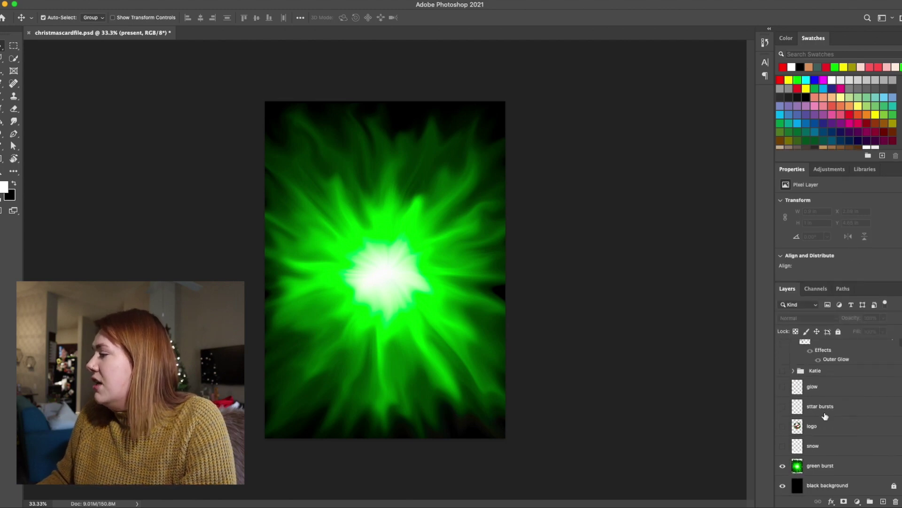
# Look through the layer stack and toggle the black background and green burst layers off and on to inspect each
pyautogui.scroll(5, 825, 416)
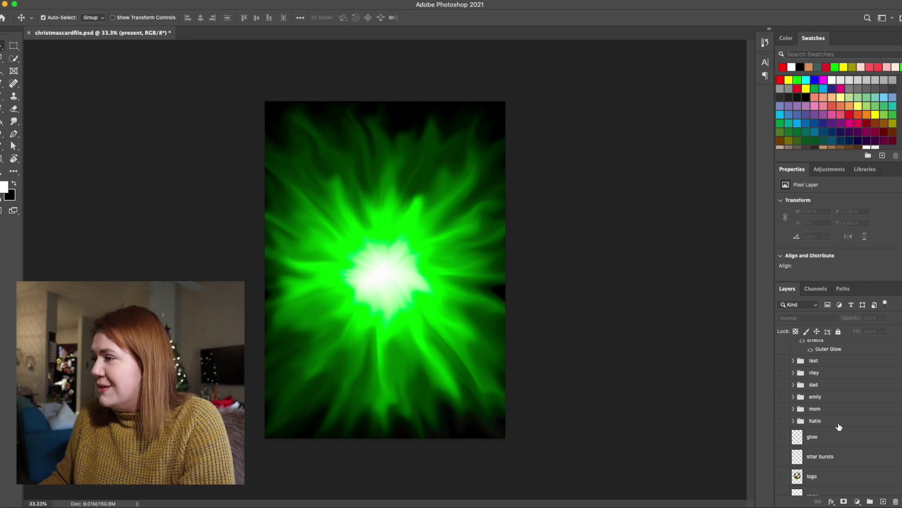
pyautogui.scroll(-4, 846, 429)
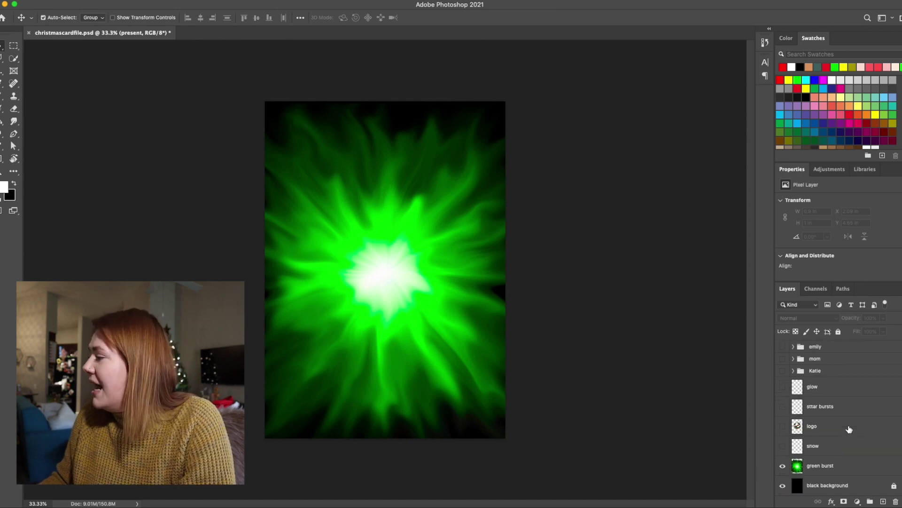
pyautogui.scroll(1, 850, 430)
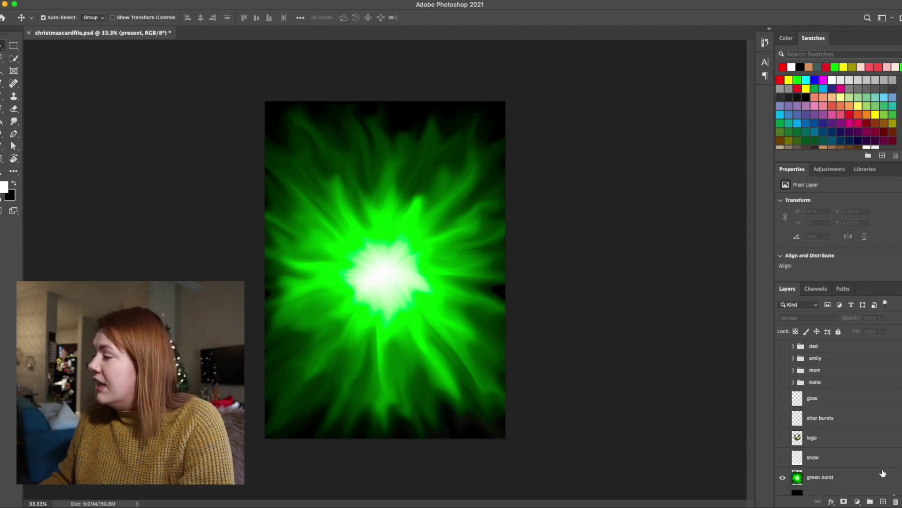
pyautogui.scroll(-1, 882, 470)
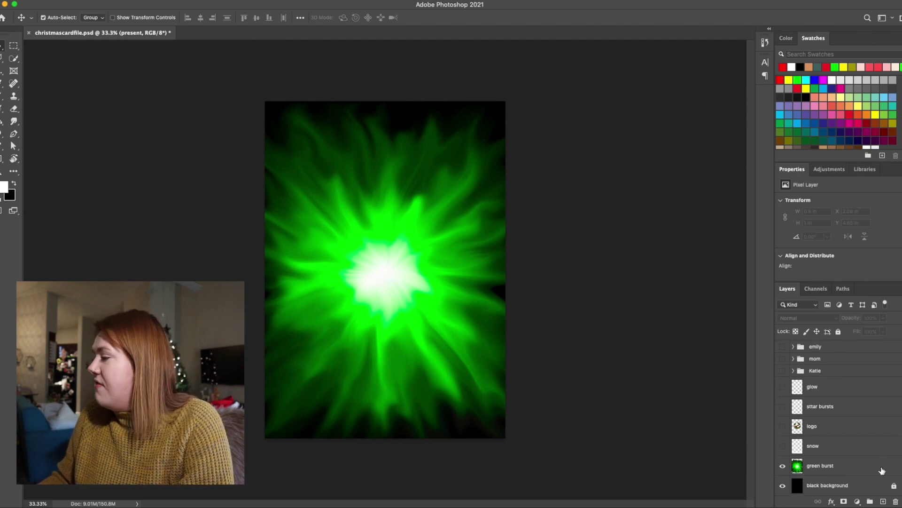
pyautogui.click(783, 486)
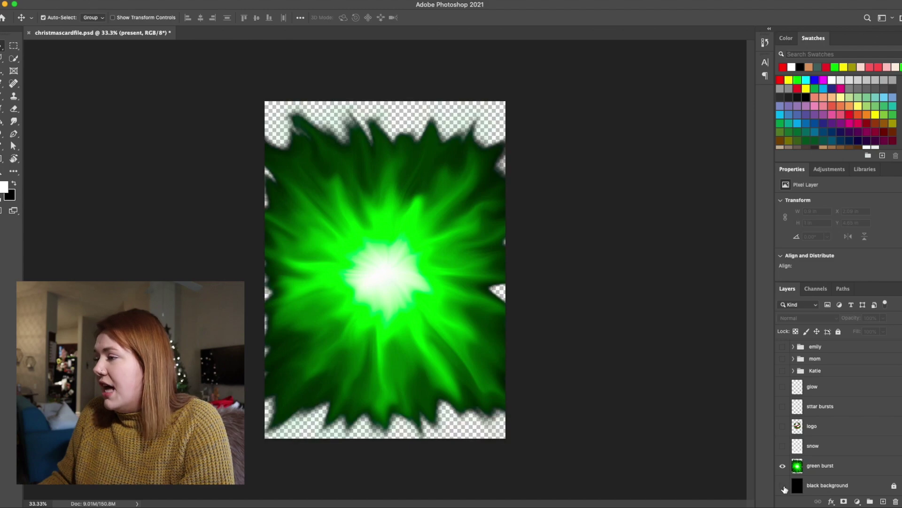
pyautogui.click(782, 485)
pyautogui.click(783, 466)
pyautogui.click(783, 467)
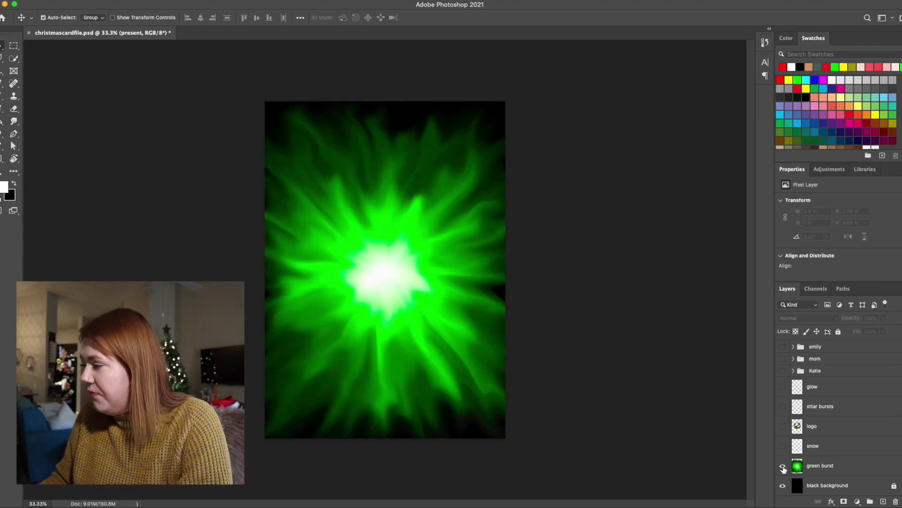
# Show the logo layer and the family member group directly above the glow layer
pyautogui.scroll(3, 785, 468)
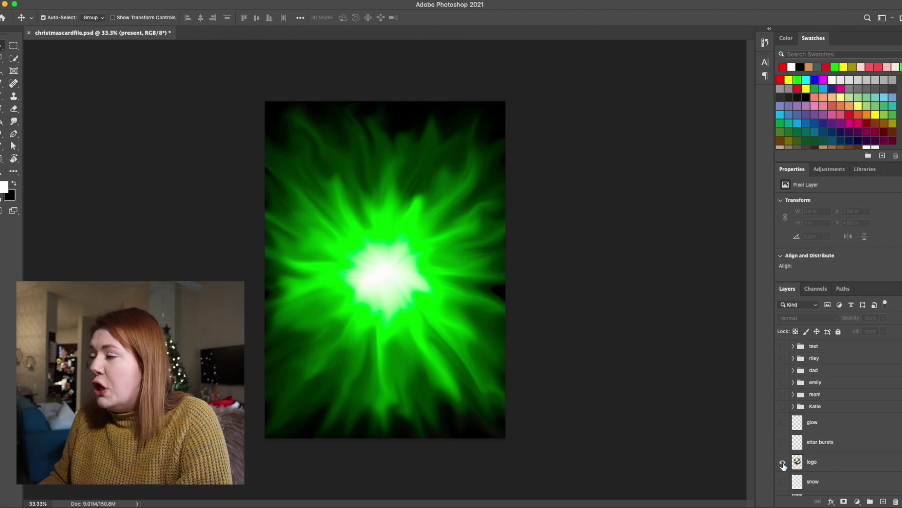
pyautogui.click(783, 463)
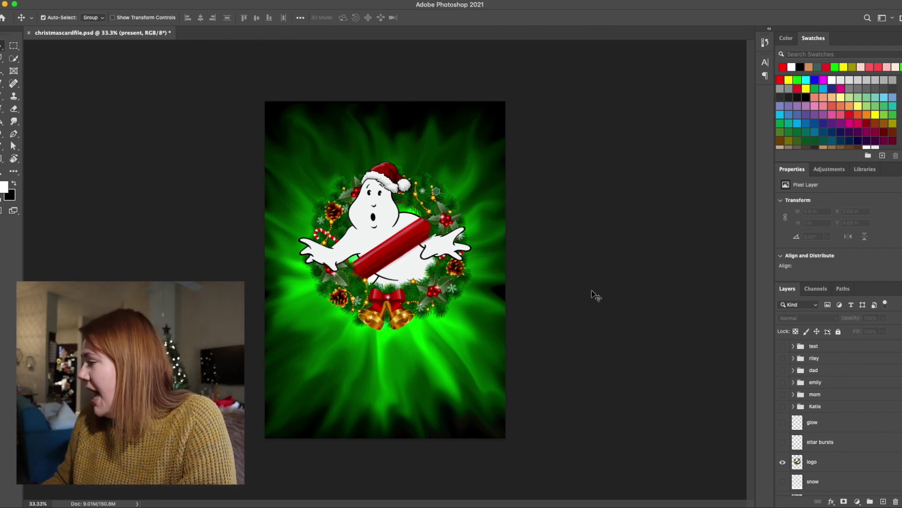
pyautogui.scroll(2, 849, 459)
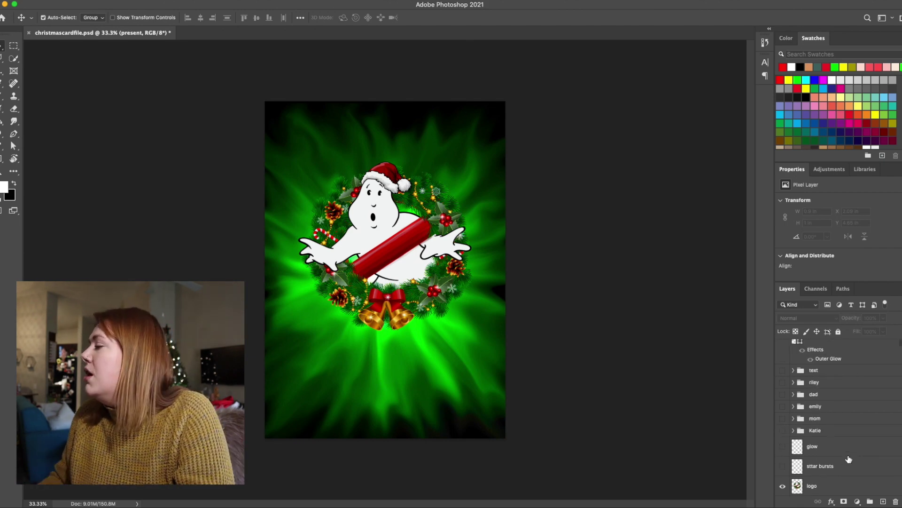
pyautogui.click(783, 430)
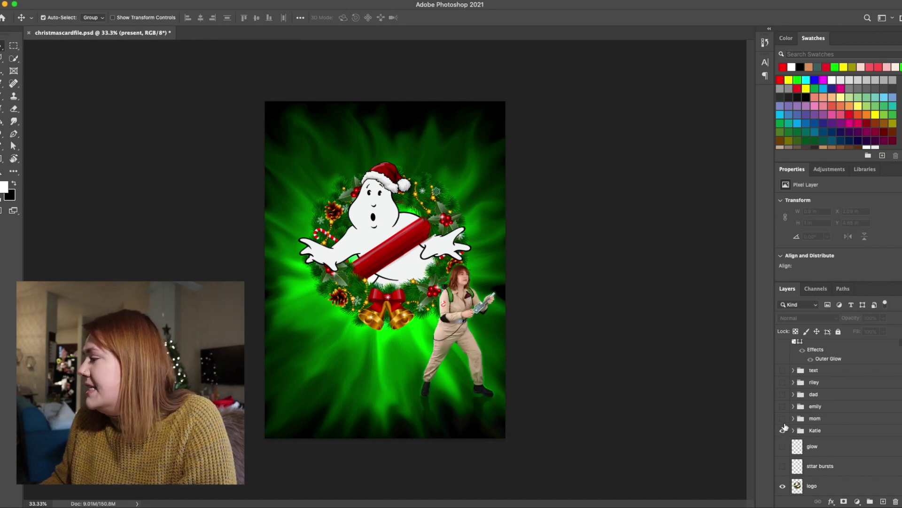
# Expand the newly shown family member group and examine the shadow beneath the figure's feet up close
pyautogui.click(794, 430)
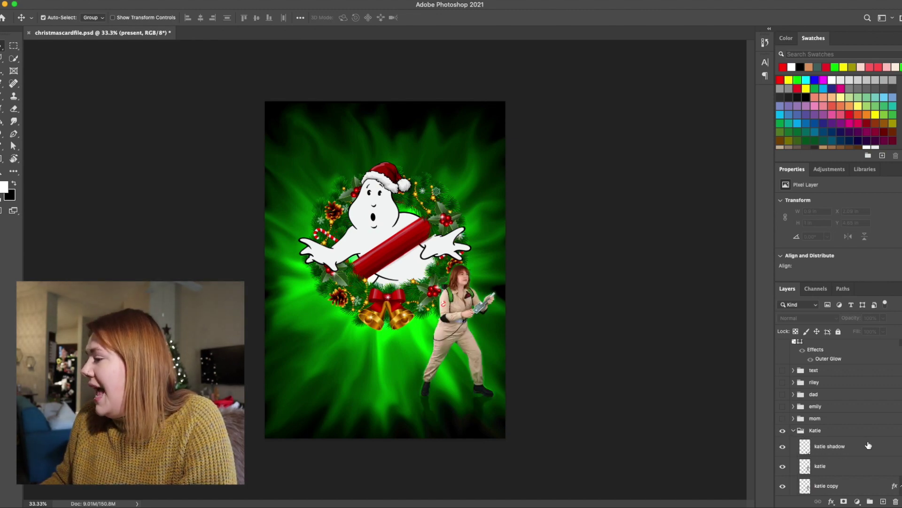
pyautogui.scroll(-2, 869, 445)
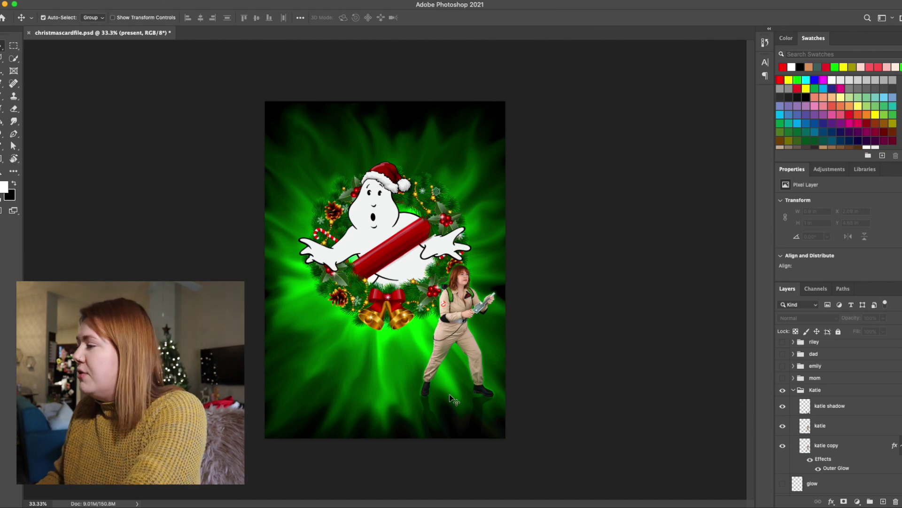
pyautogui.scroll(2, 449, 394)
pyautogui.scroll(-5, 449, 394)
pyautogui.scroll(1, 446, 395)
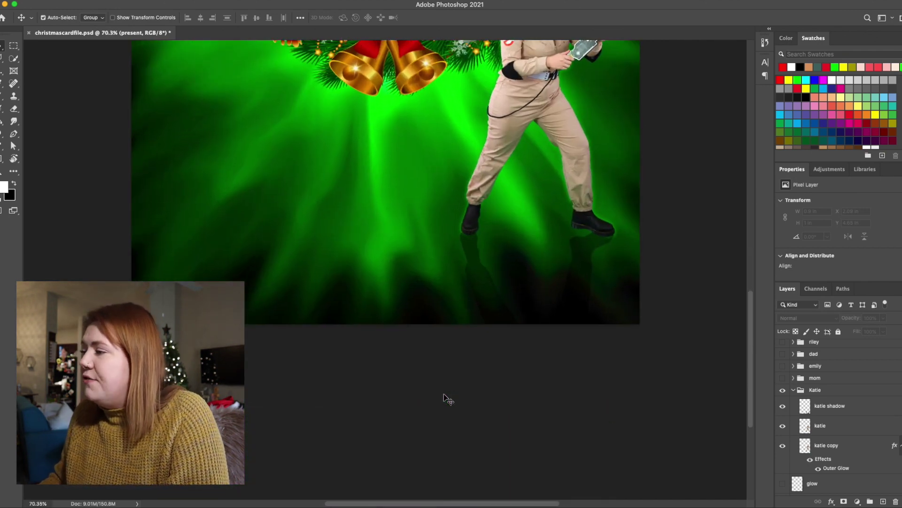
pyautogui.hscroll(3, 444, 393)
pyautogui.hotkey('ctrl', '0')
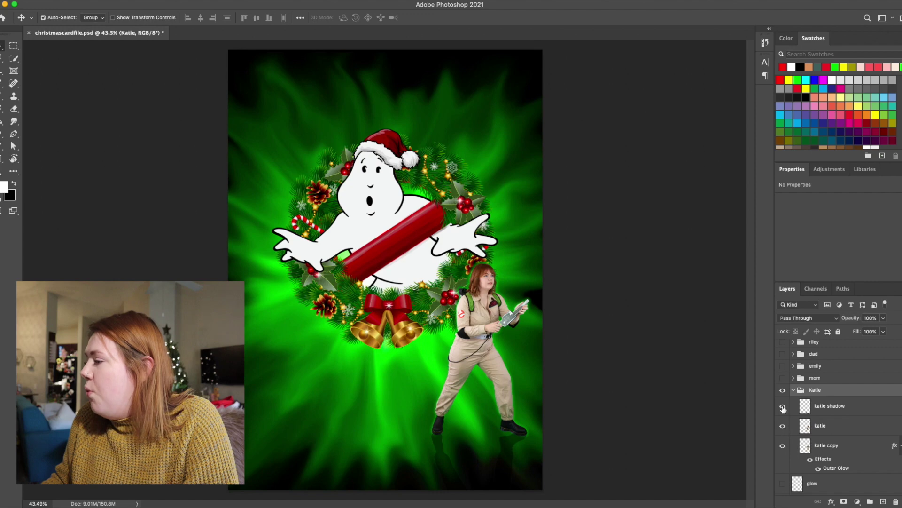
# Toggle the figure's cutout layer and its copy with the outer glow off and on to compare them
pyautogui.click(782, 426)
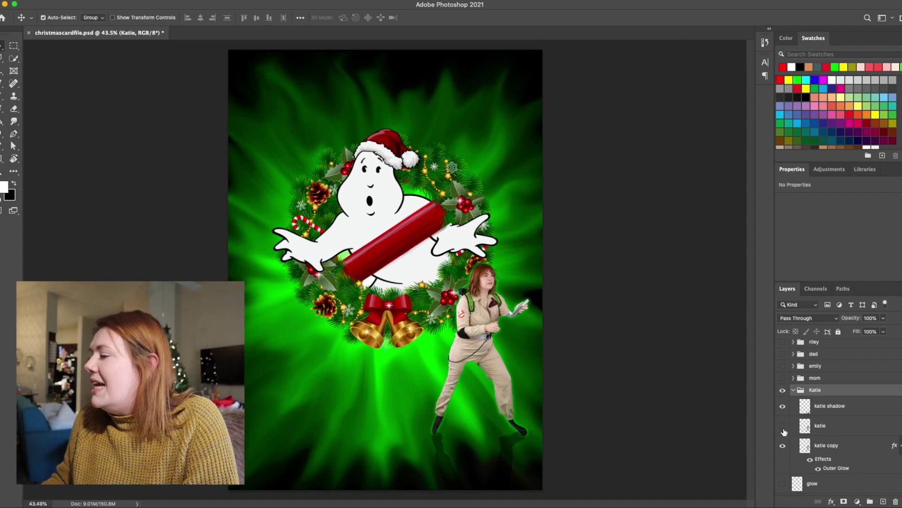
pyautogui.click(783, 426)
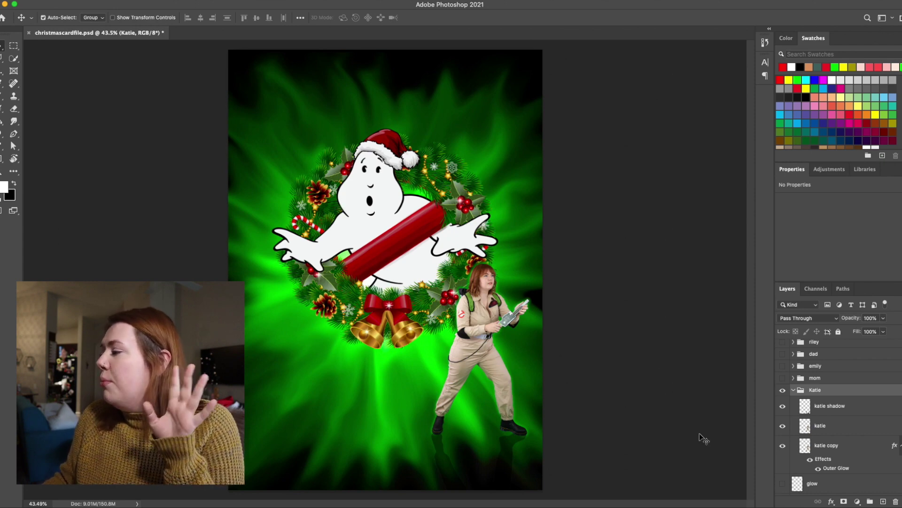
pyautogui.click(783, 447)
pyautogui.click(782, 446)
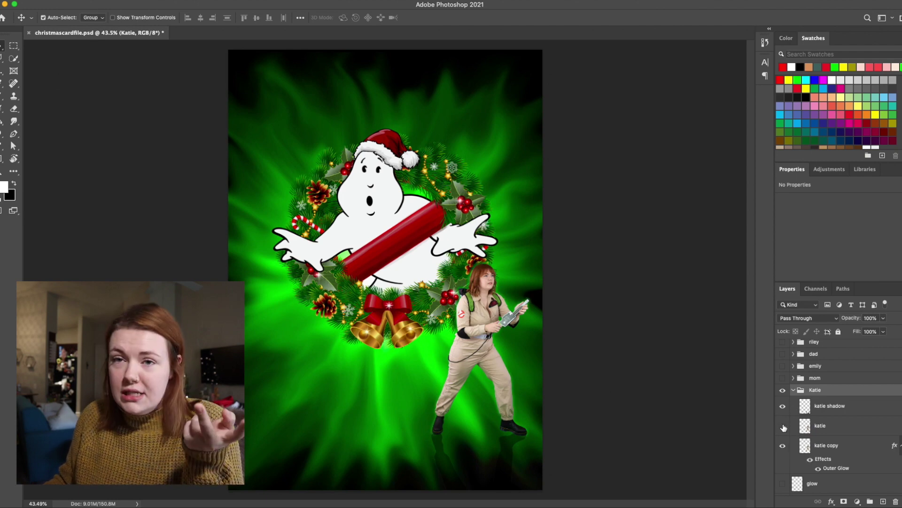
pyautogui.click(783, 426)
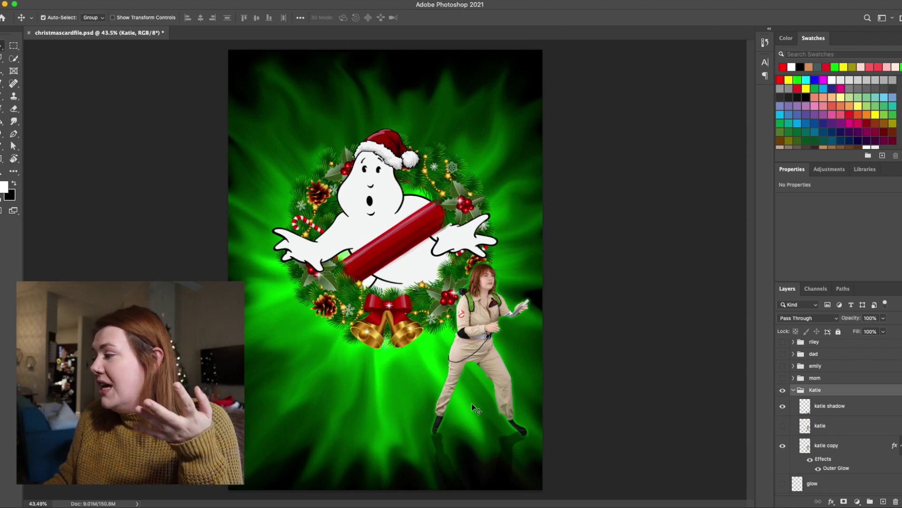
pyautogui.click(782, 427)
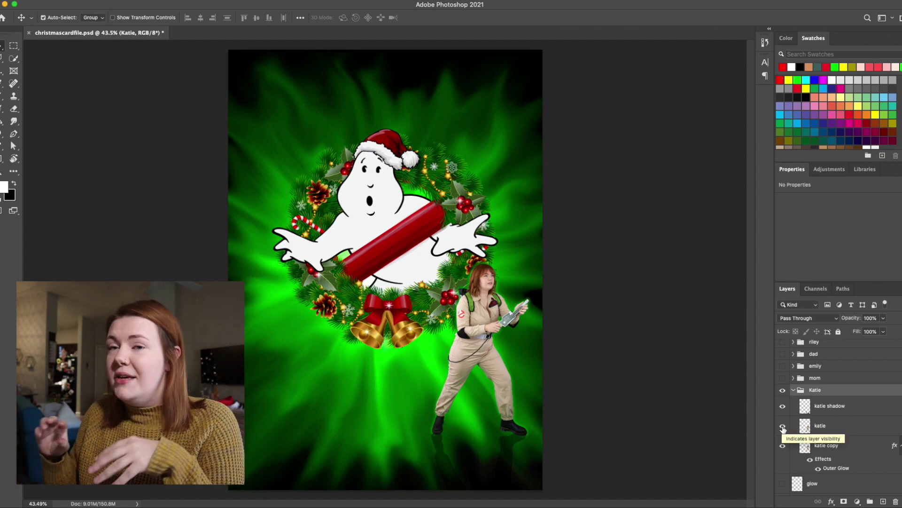
# Collapse the open group and show the other family groups from mom up to the dog, leaving the text group hidden
pyautogui.scroll(-3, 784, 433)
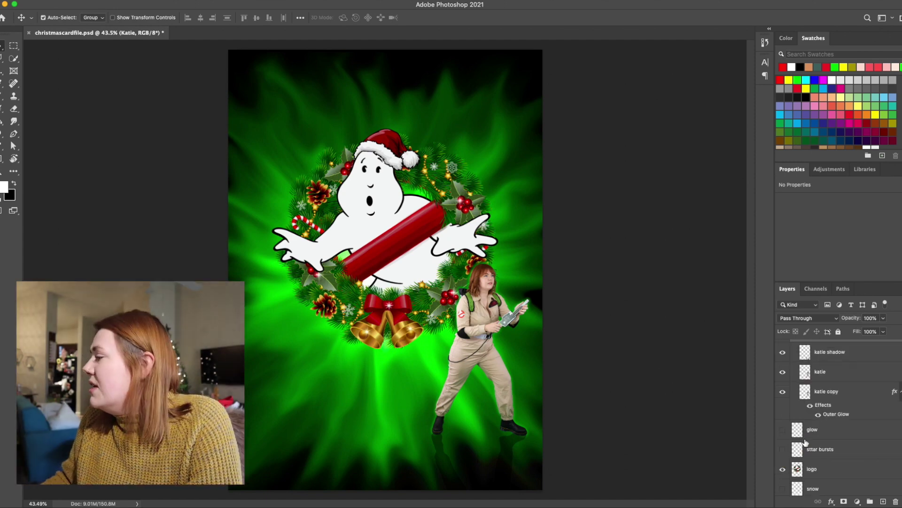
pyautogui.scroll(4, 809, 399)
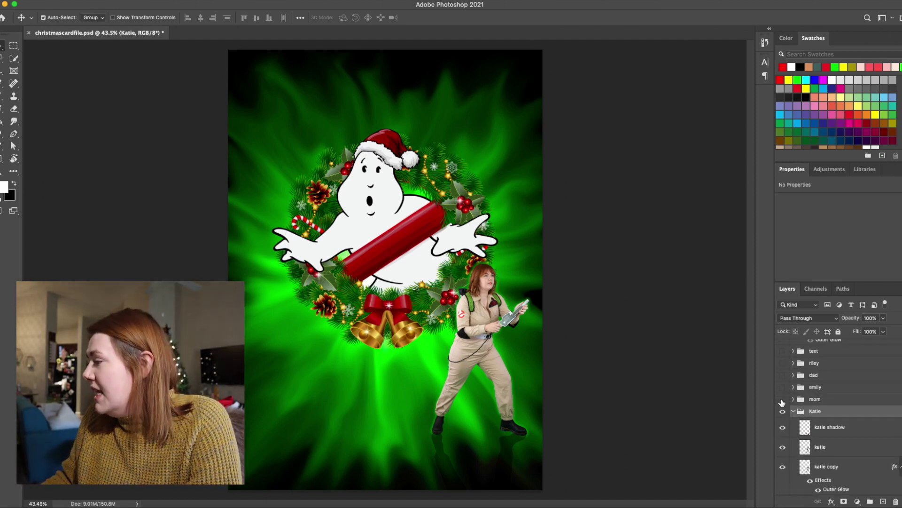
pyautogui.click(793, 411)
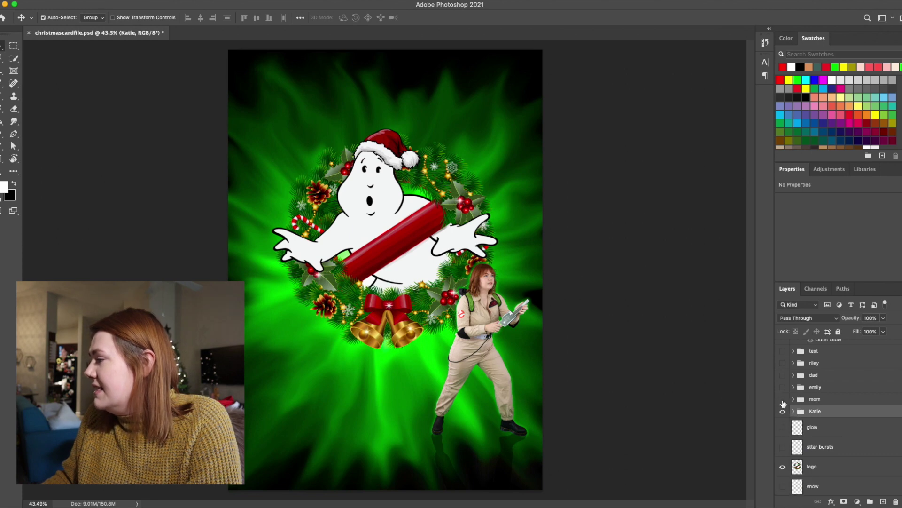
pyautogui.moveTo(782, 398); pyautogui.dragTo(782, 351)
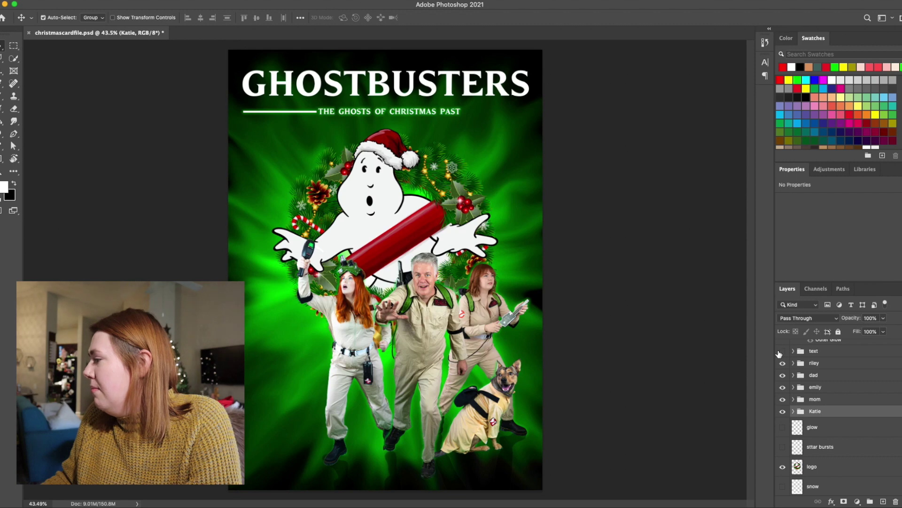
pyautogui.click(781, 351)
# Expand the mom group, show its shadow, cutout and copy layers, and collapse the group again
pyautogui.click(796, 400)
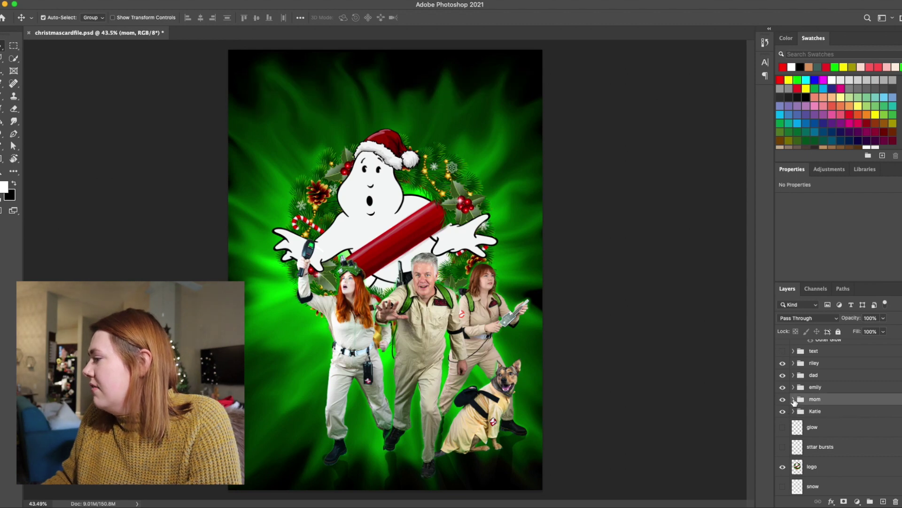
pyautogui.click(793, 399)
pyautogui.moveTo(782, 415); pyautogui.dragTo(782, 455)
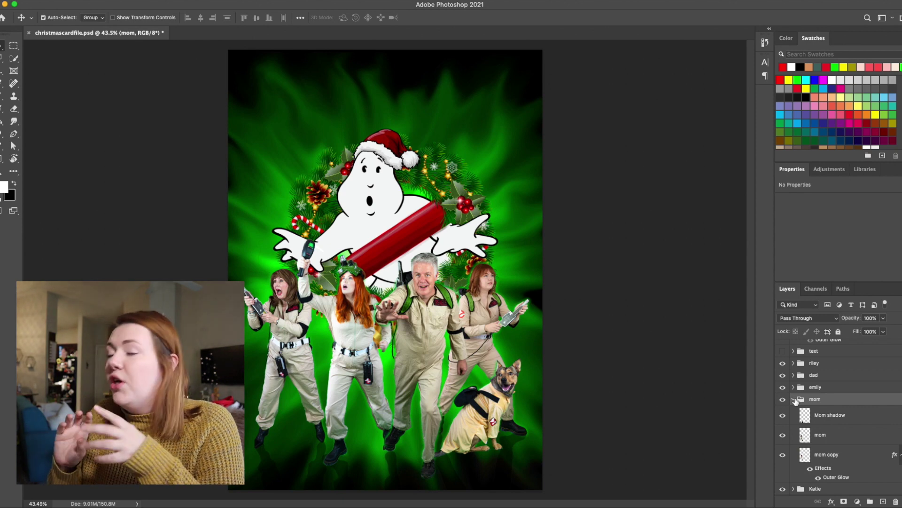
pyautogui.click(794, 399)
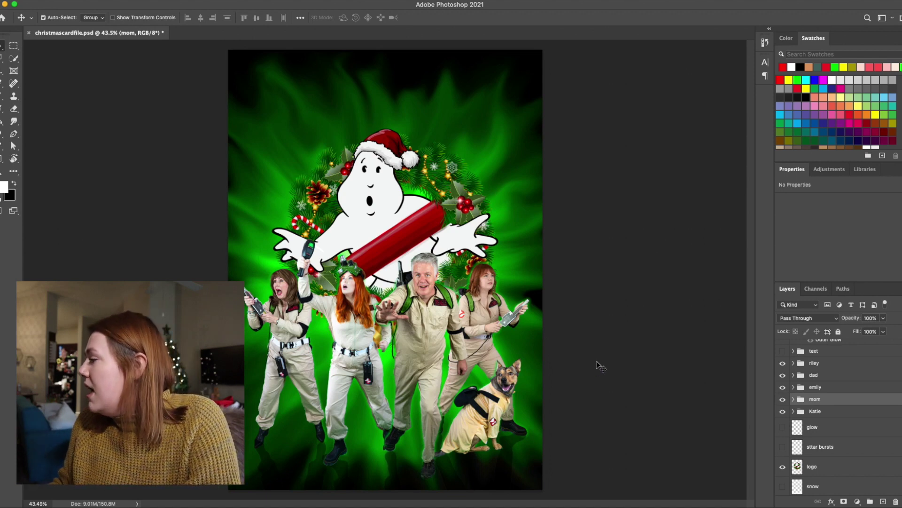
# Toggle Layer 1 on and off to inspect the green glow it adds to the handheld device
pyautogui.scroll(2, 842, 413)
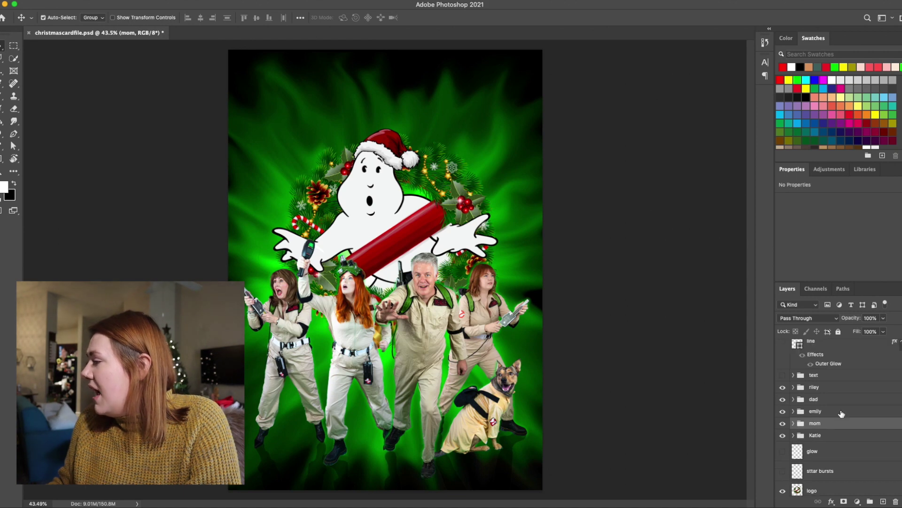
pyautogui.scroll(3, 841, 414)
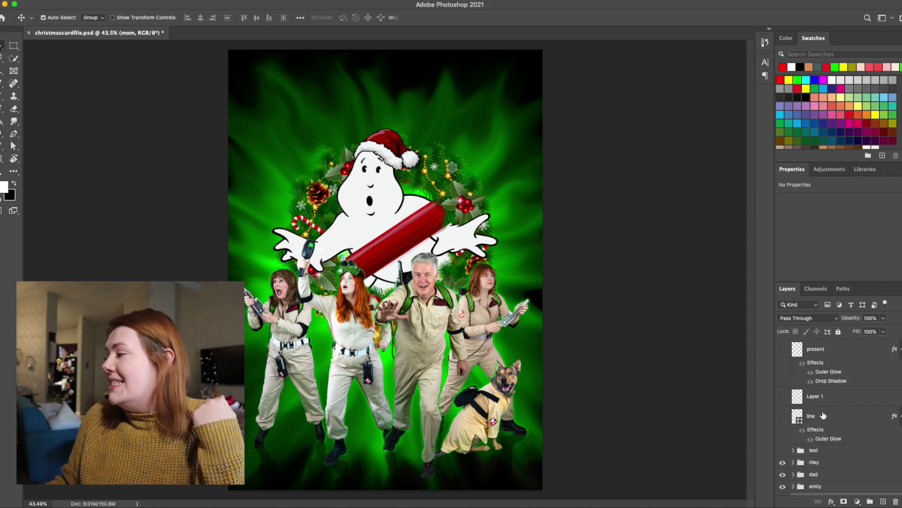
pyautogui.click(783, 397)
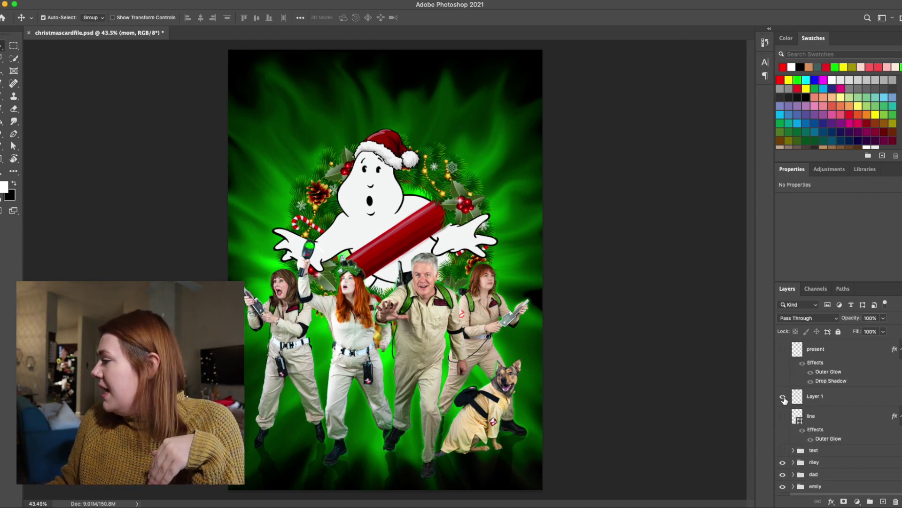
pyautogui.click(783, 398)
# Show the text group with the Ghostbusters title and expand it to list its layers
pyautogui.scroll(-3, 791, 436)
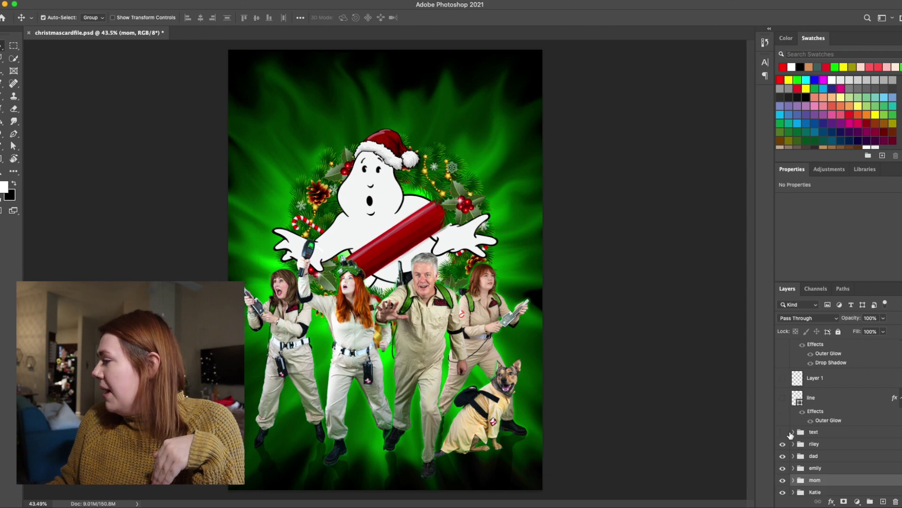
pyautogui.scroll(-1, 790, 436)
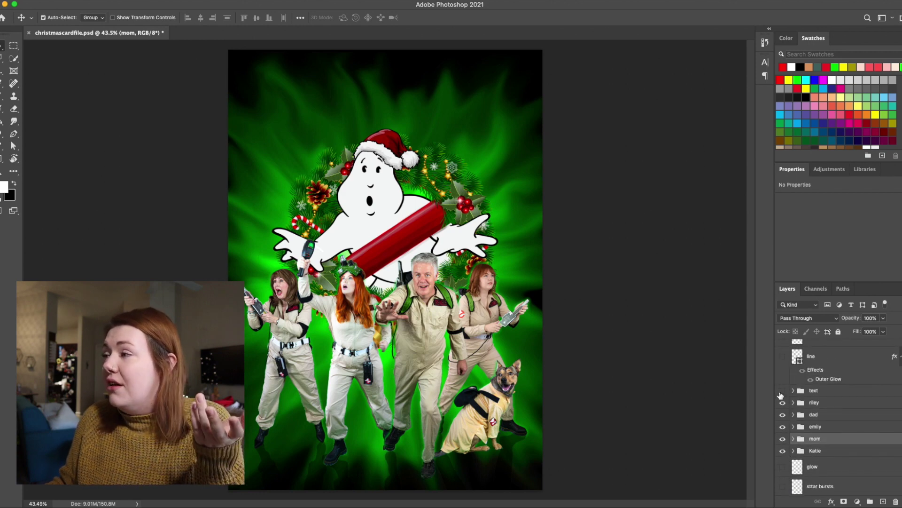
pyautogui.click(782, 391)
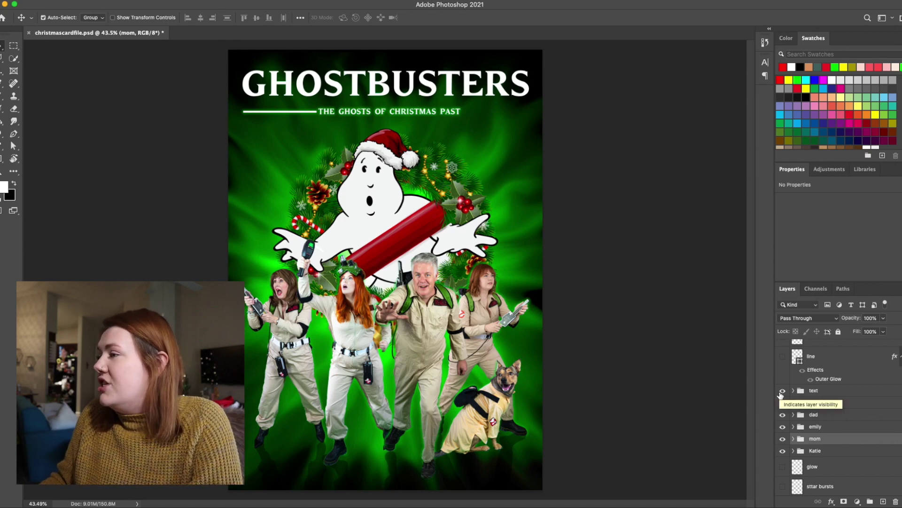
pyautogui.click(793, 390)
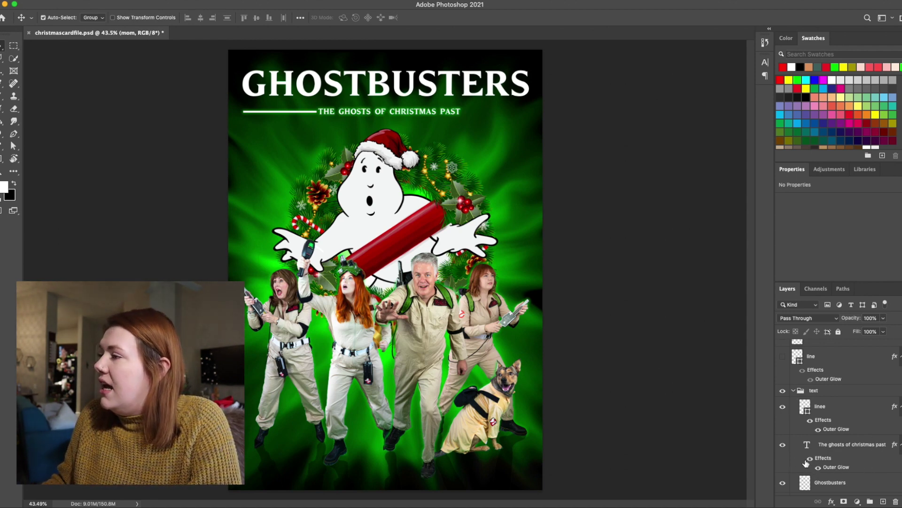
# Toggle the "The ghosts of christmas past" text layer and its Outer Glow effect off and on to inspect each
pyautogui.click(783, 445)
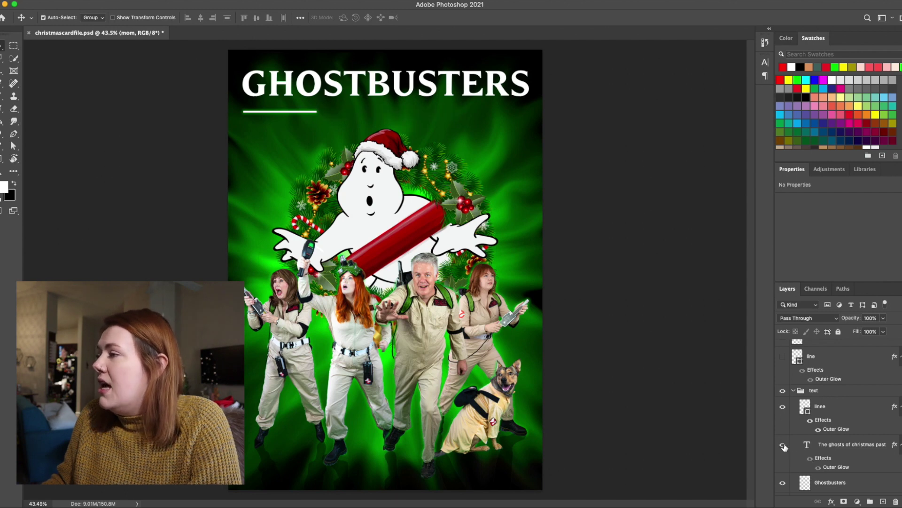
pyautogui.click(783, 445)
pyautogui.click(809, 460)
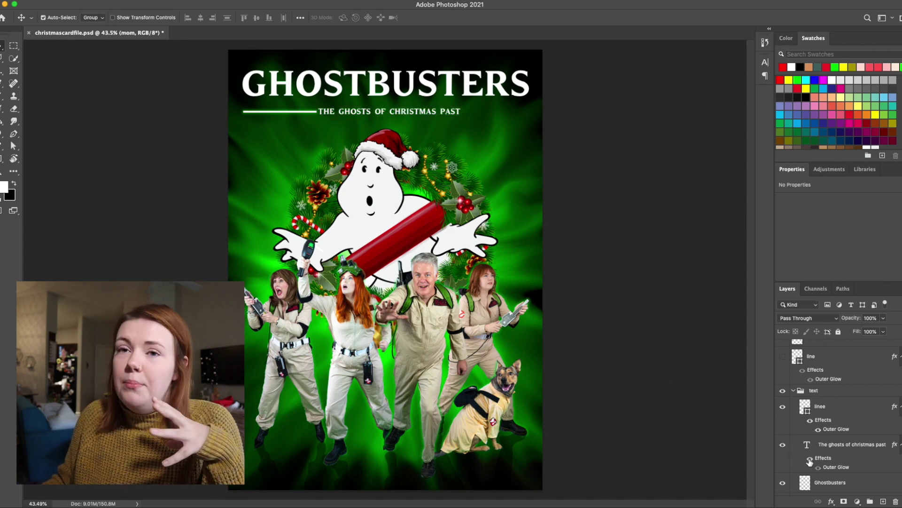
pyautogui.click(809, 459)
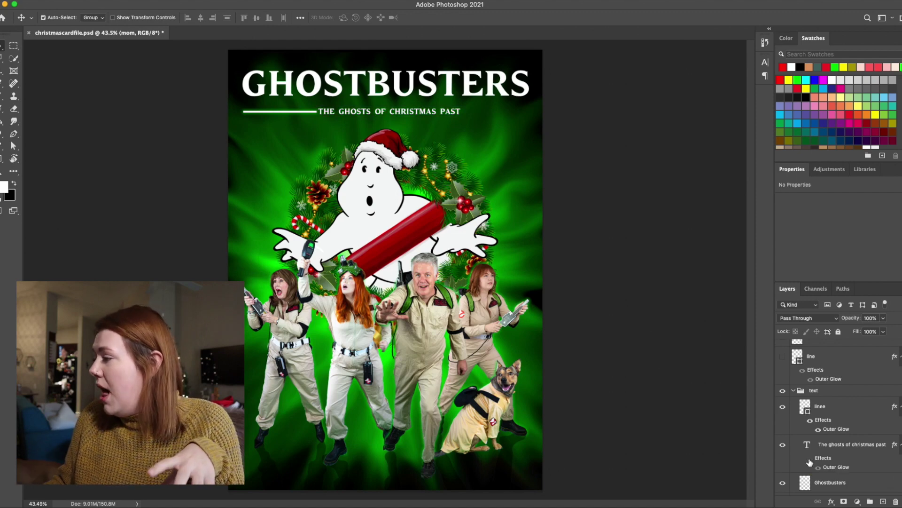
# Show the line layer that sits after the subtitle, keeping Layer 1 hidden
pyautogui.scroll(3, 808, 447)
pyautogui.click(783, 396)
pyautogui.click(783, 396)
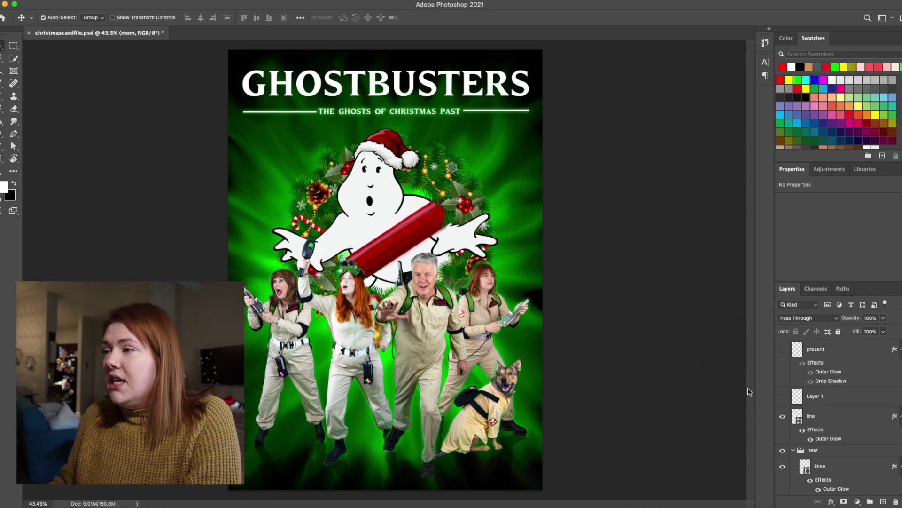
# Activate the Brush tool and choose the Snow Story Art 1 brush preset
pyautogui.press('b')
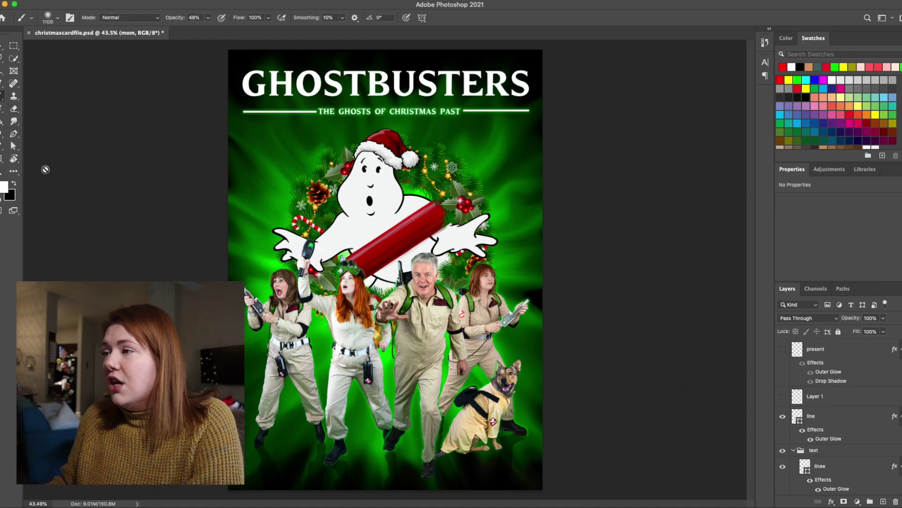
pyautogui.click(56, 17)
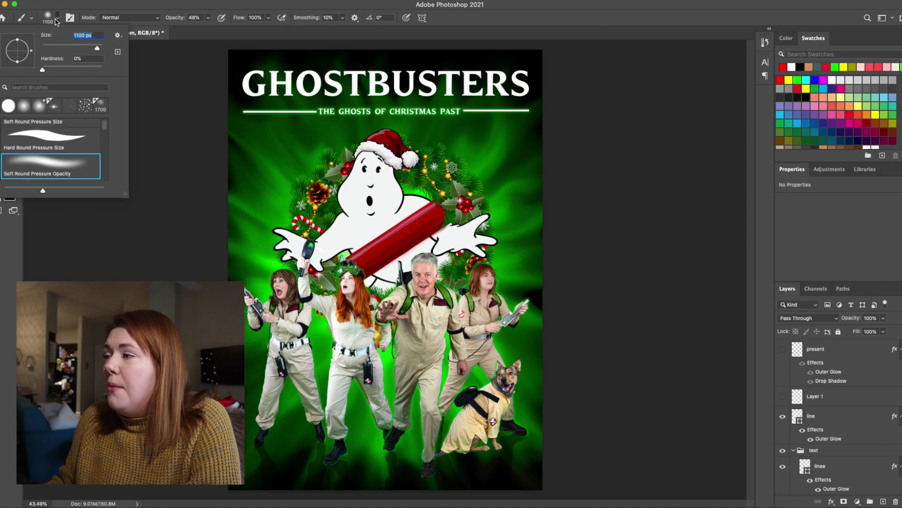
pyautogui.click(81, 111)
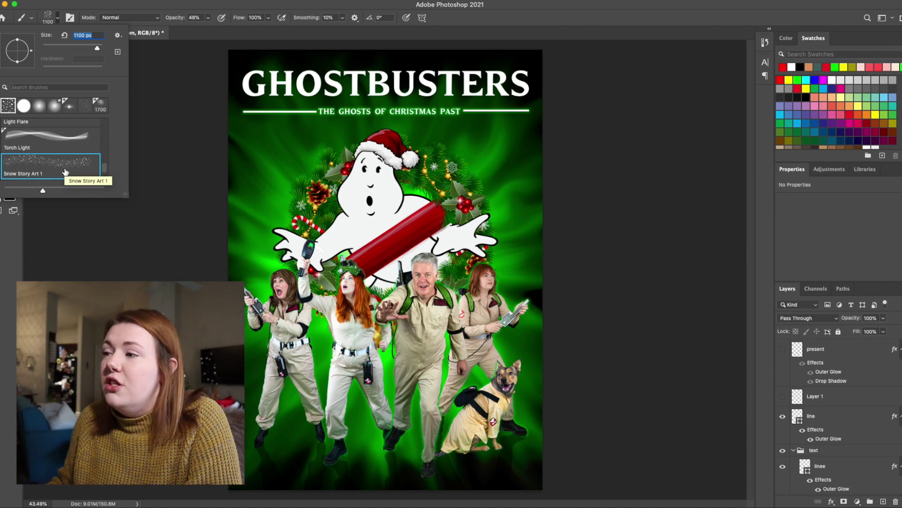
# Examine the brush presets around Snow Story Art 1, such as Fine Snow 2, Starlight and Light Flare, and close the brush list
pyautogui.scroll(-2, 70, 152)
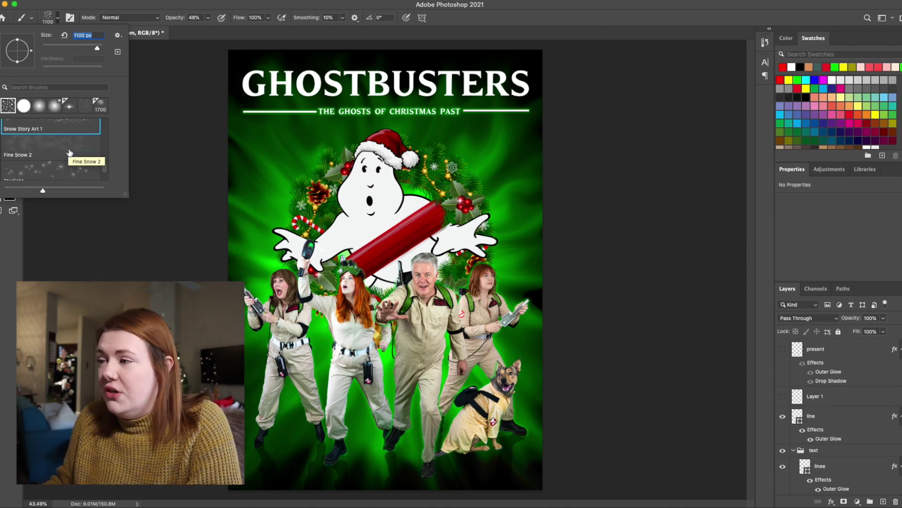
pyautogui.scroll(-1, 69, 152)
pyautogui.scroll(-1, 81, 141)
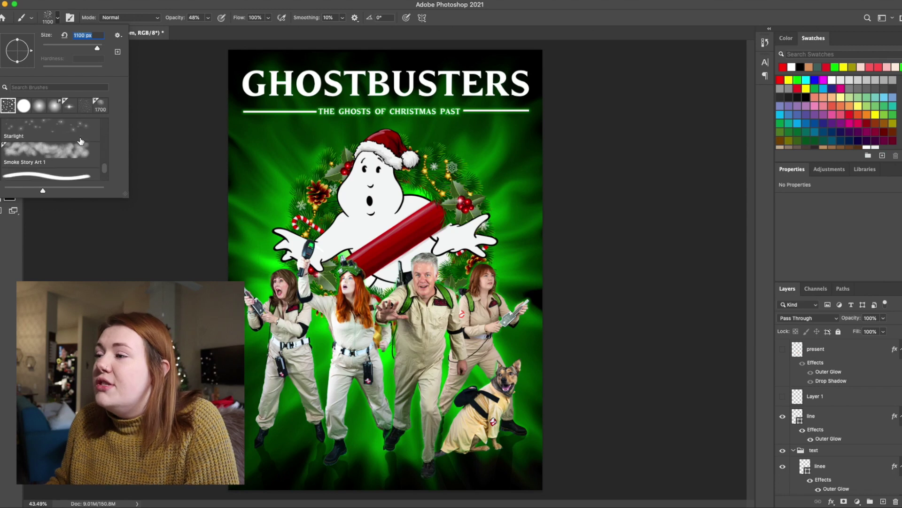
pyautogui.scroll(-1, 81, 141)
pyautogui.scroll(-1, 41, 144)
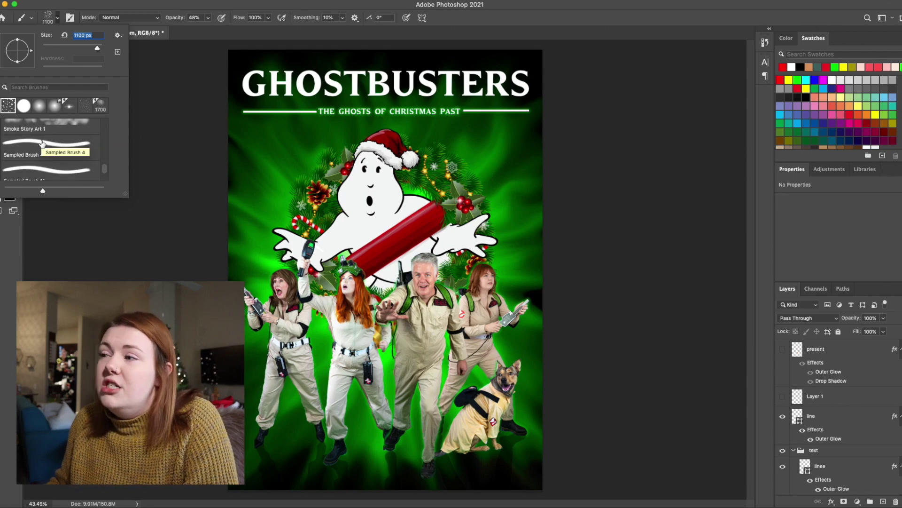
pyautogui.scroll(-1, 42, 143)
pyautogui.scroll(2, 42, 144)
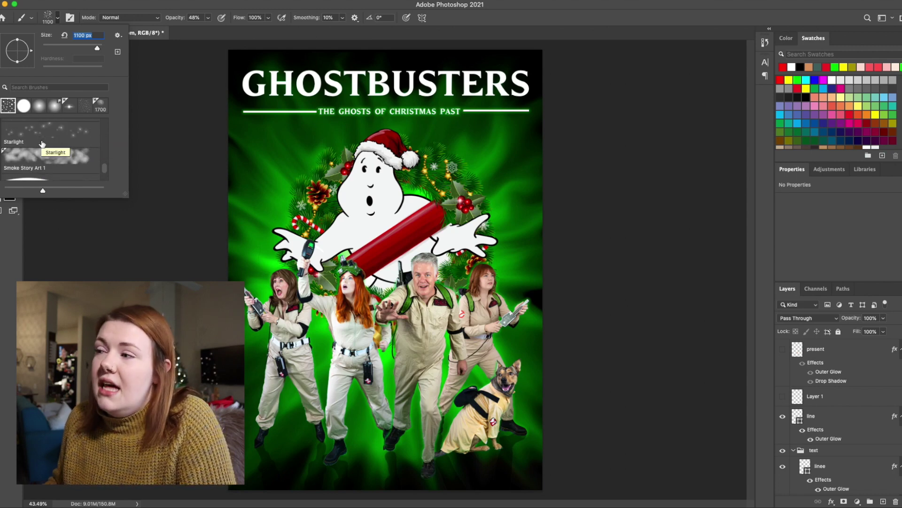
pyautogui.scroll(2, 42, 144)
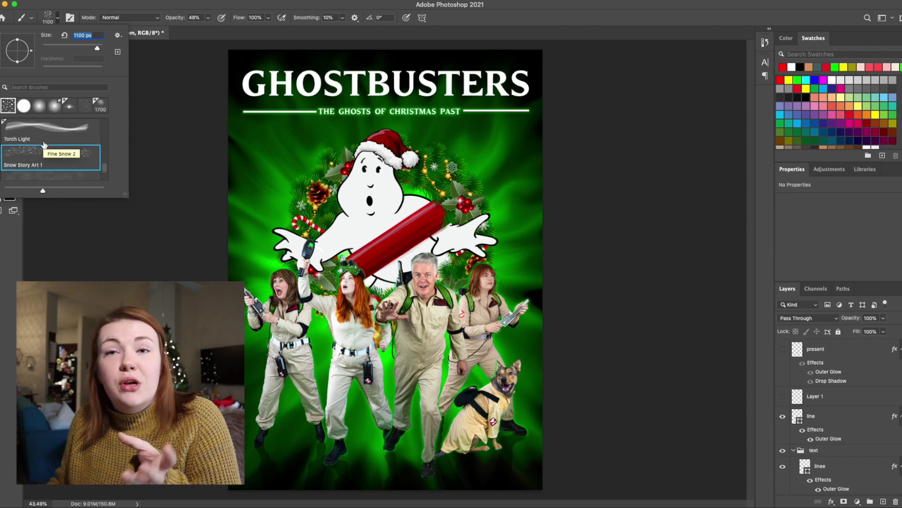
pyautogui.scroll(1, 44, 144)
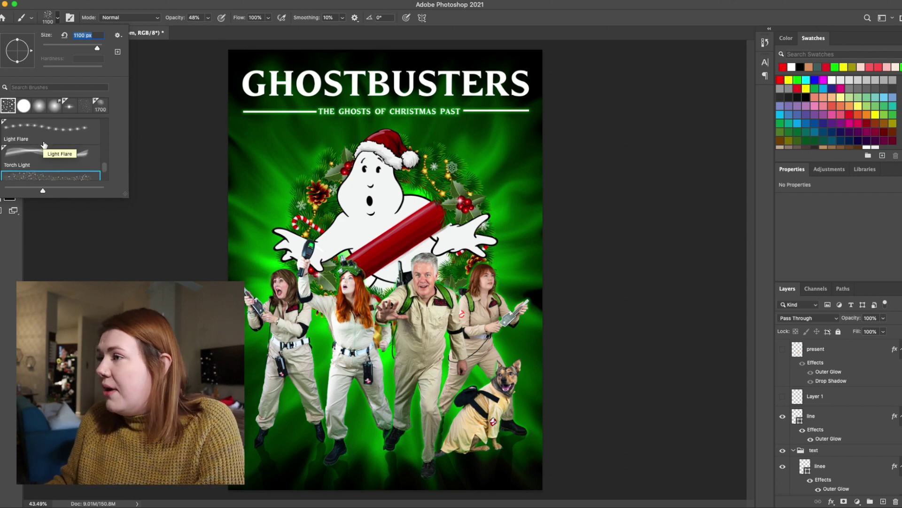
pyautogui.click(112, 13)
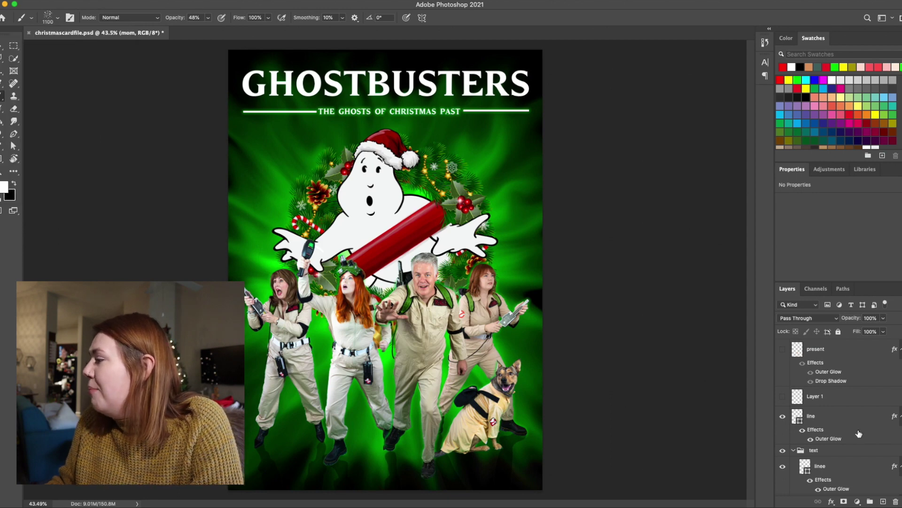
# Show the snow, glow and sttar bursts layers, toggling glow off and on to compare its effect
pyautogui.scroll(-5, 859, 434)
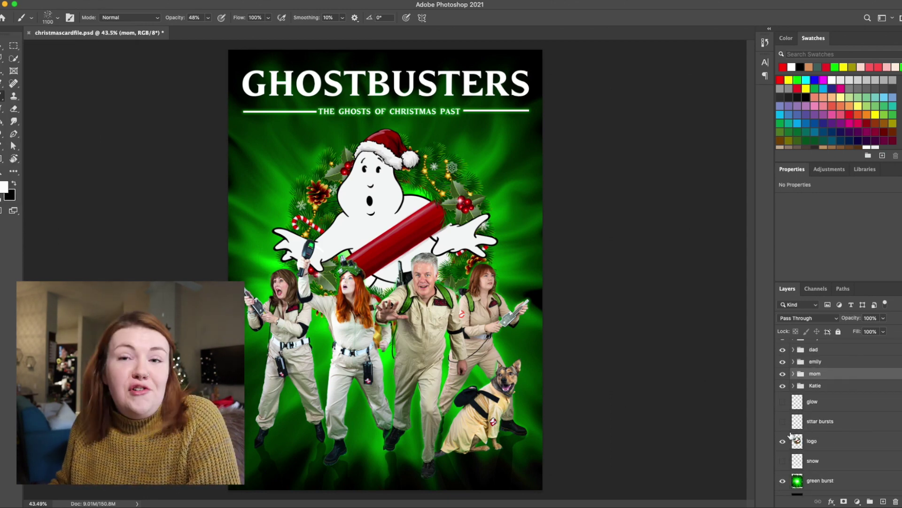
pyautogui.click(783, 461)
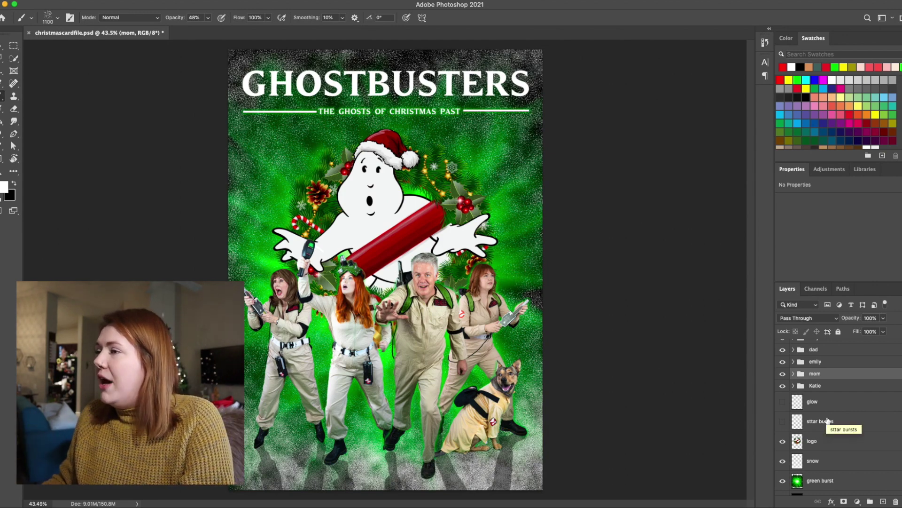
pyautogui.click(783, 403)
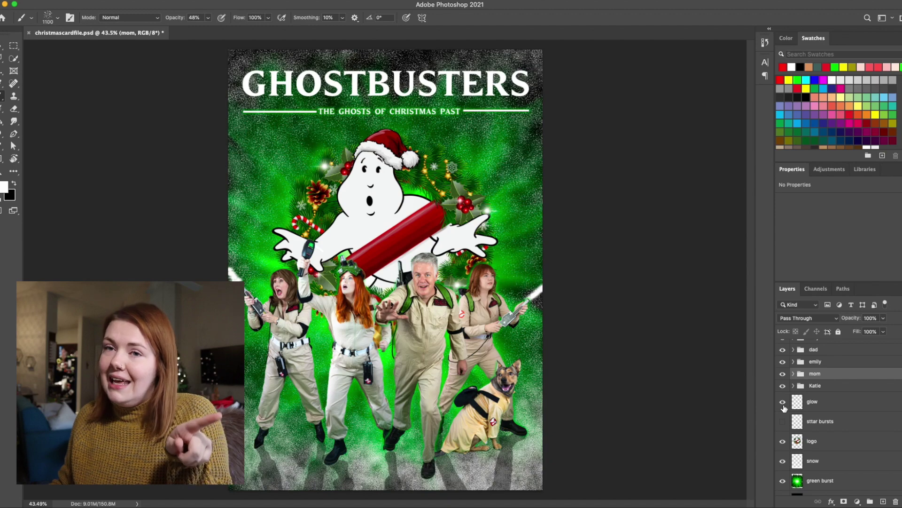
pyautogui.click(783, 404)
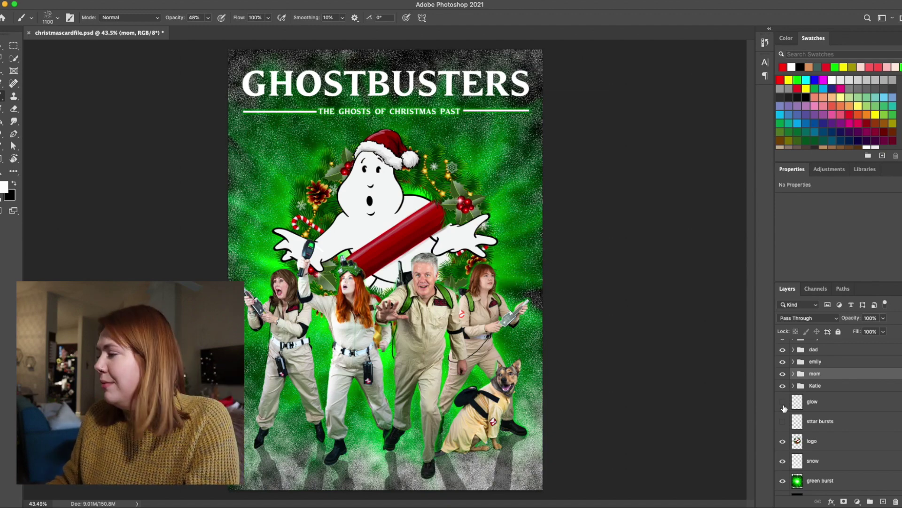
pyautogui.click(783, 402)
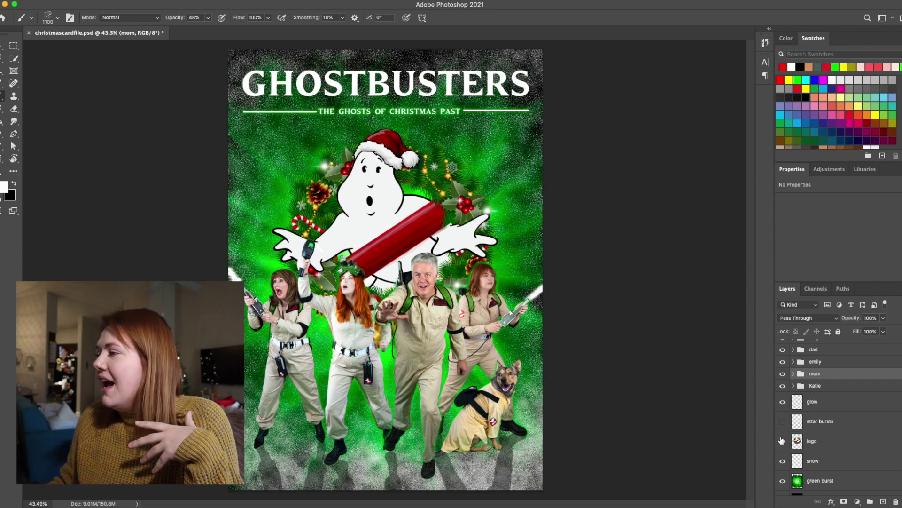
pyautogui.click(783, 421)
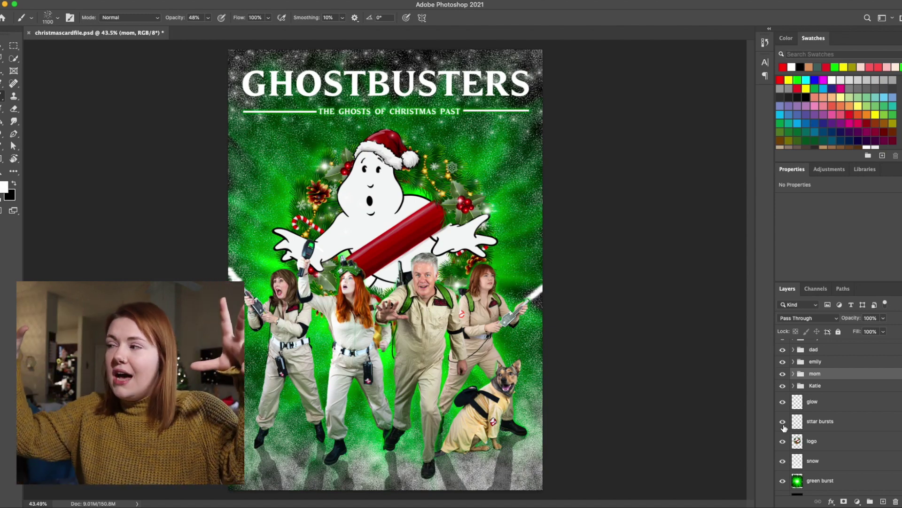
# Show Layer 1 with the green glow on the handheld device, toggling it to compare before leaving it on
pyautogui.scroll(10, 784, 428)
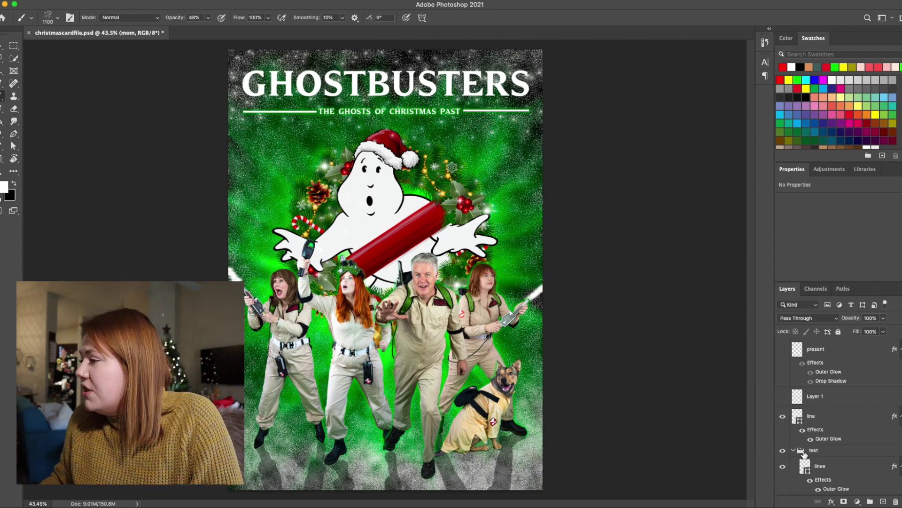
pyautogui.click(783, 398)
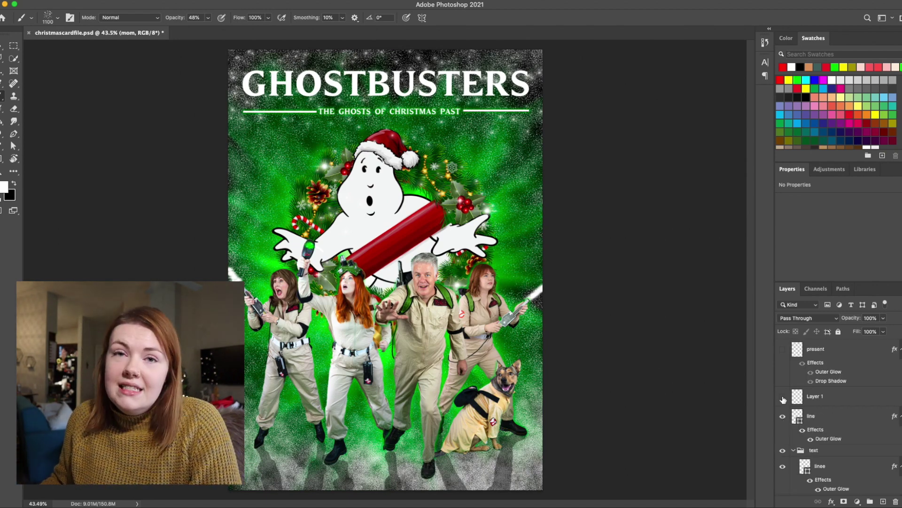
pyautogui.click(783, 398)
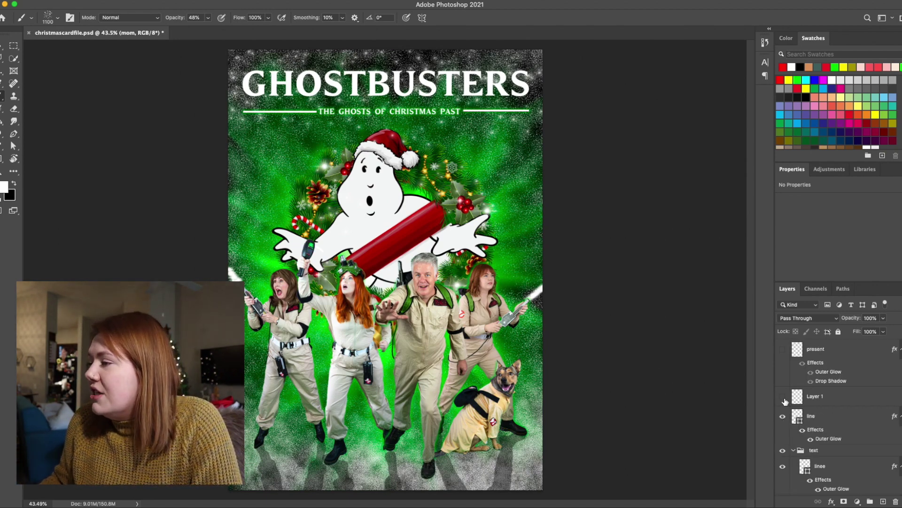
pyautogui.click(783, 397)
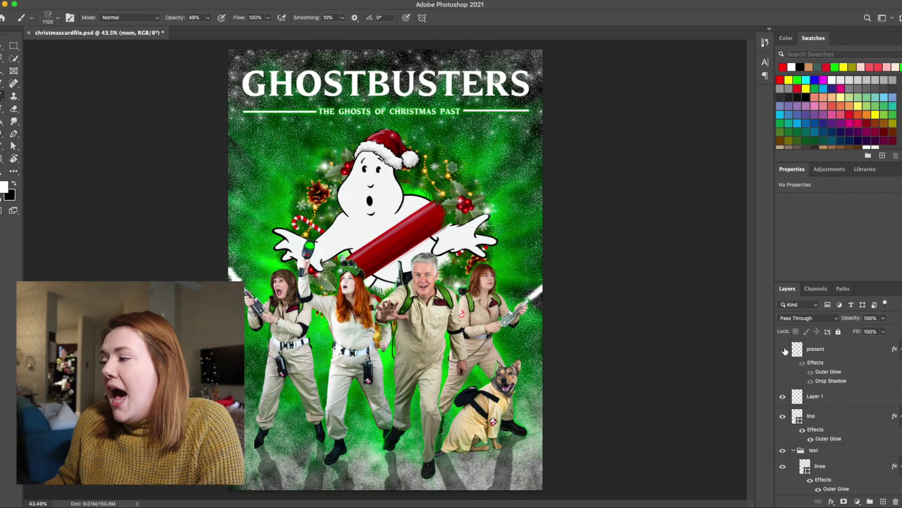
# Show the present layer with the striped gift, toggling it off and on to compare the card with and without it
pyautogui.click(783, 350)
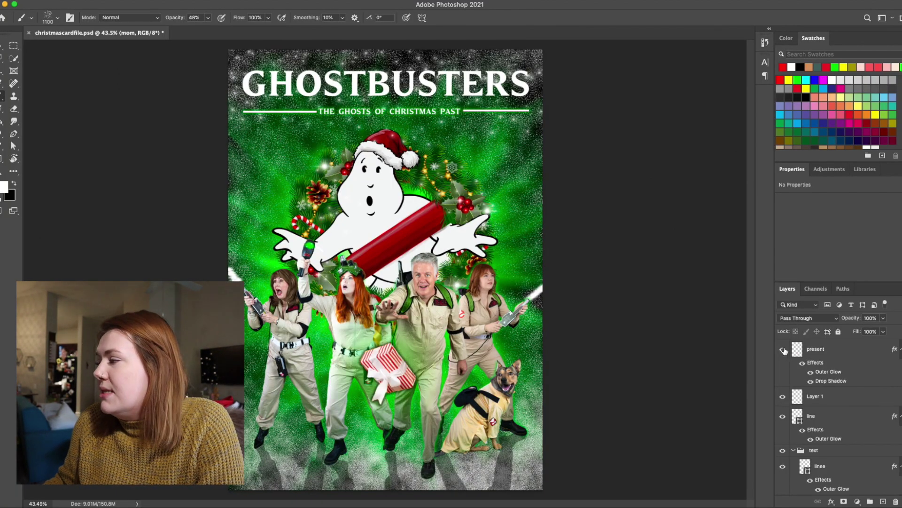
pyautogui.click(783, 350)
pyautogui.click(783, 350)
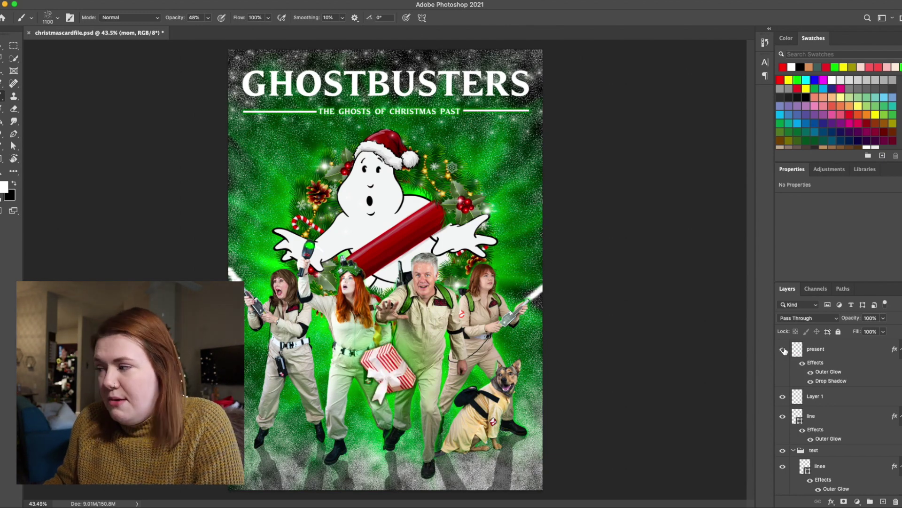
pyautogui.click(783, 350)
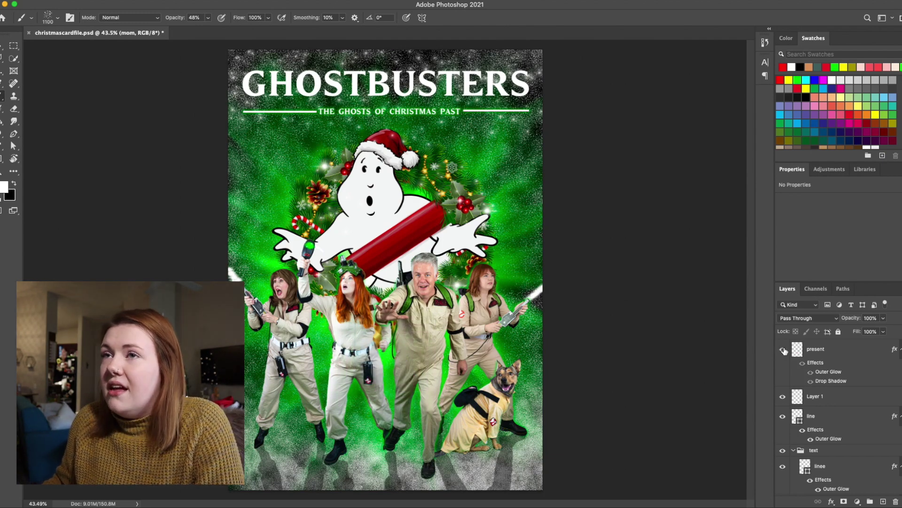
pyautogui.click(783, 350)
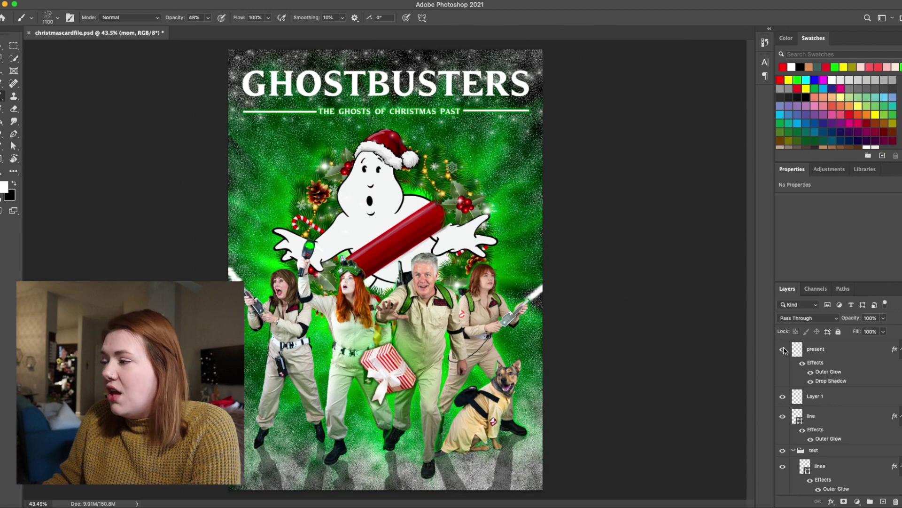
pyautogui.click(783, 349)
pyautogui.click(783, 349)
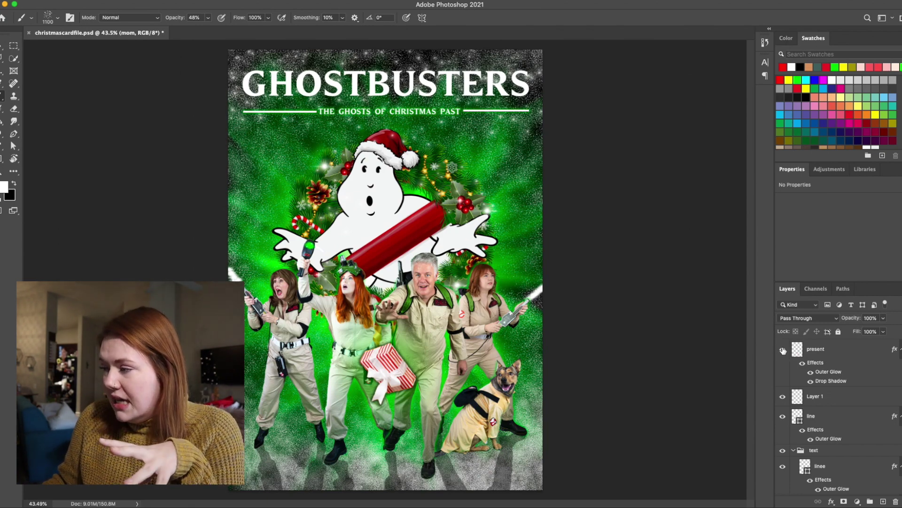
pyautogui.click(783, 349)
pyautogui.click(783, 349)
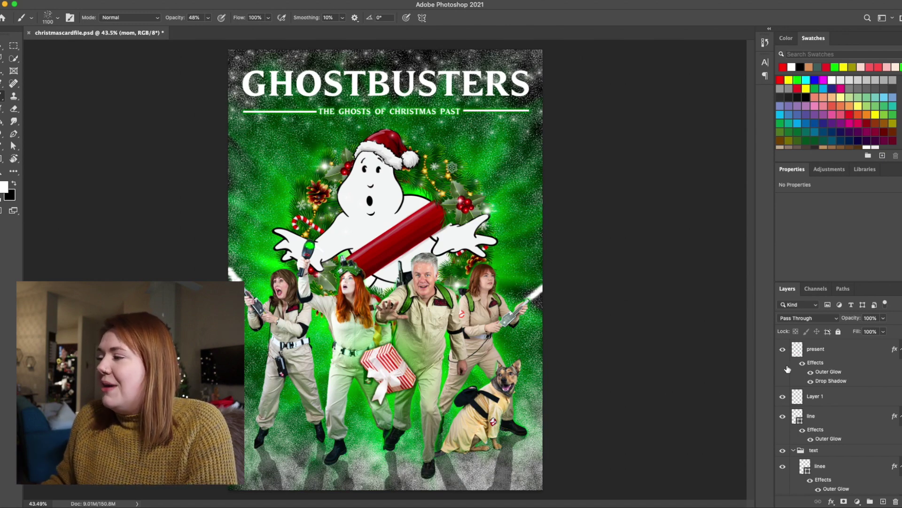
pyautogui.click(783, 349)
pyautogui.click(783, 349)
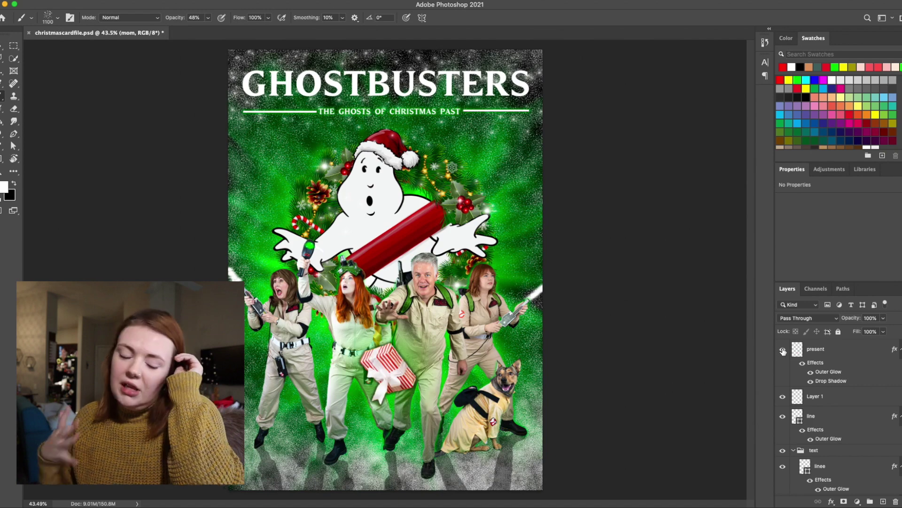